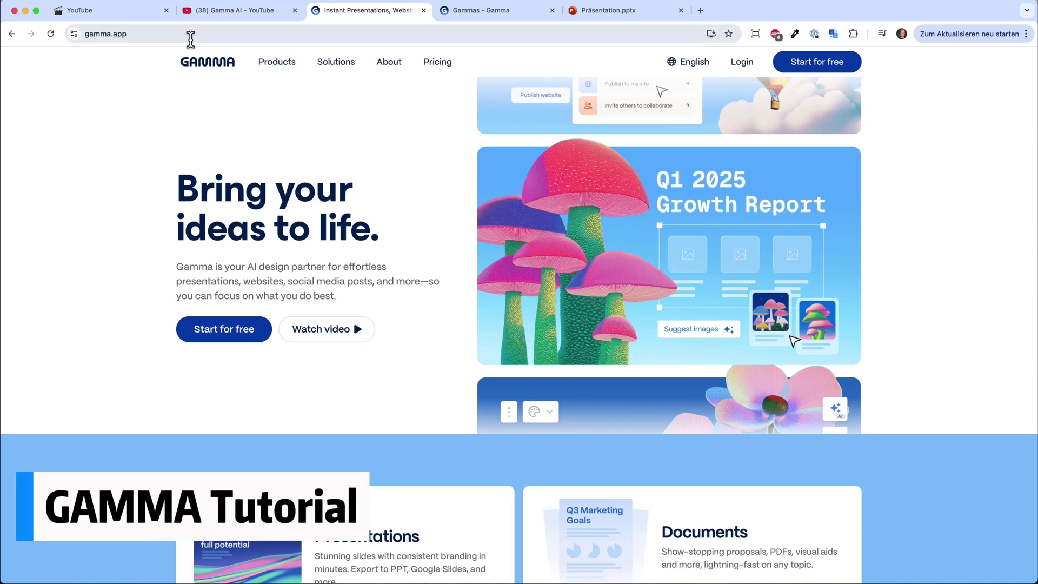
Switch from the gamma.app homepage to the 'Gamma AI' YouTube video tab.
{"action": "scroll", "coordinate": [303, 368], "scroll_direction": "down", "scroll_amount": 5}
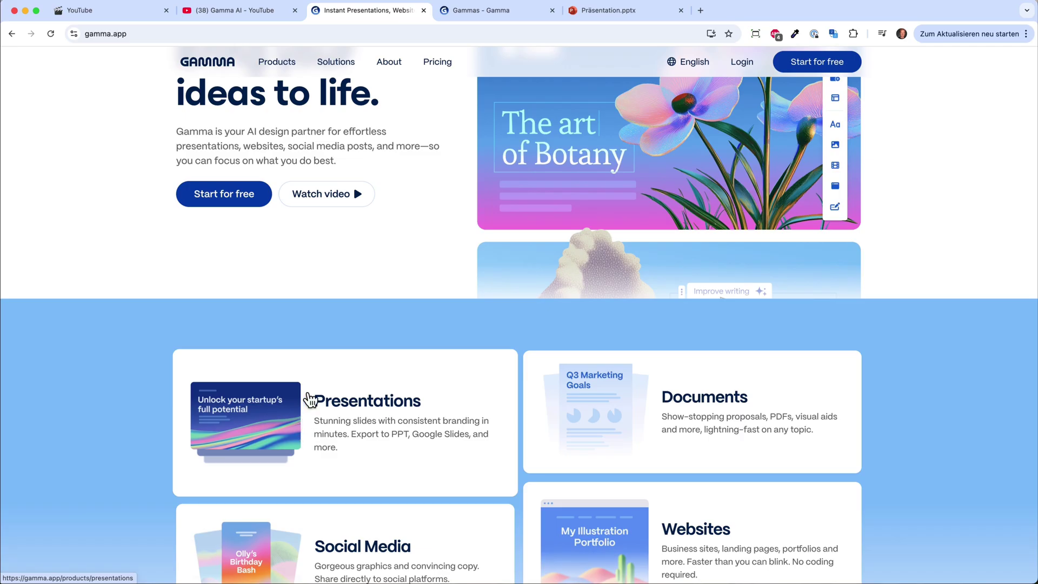
{"action": "scroll", "coordinate": [291, 270], "scroll_direction": "up", "scroll_amount": 5}
{"action": "left_click", "coordinate": [257, 16]}
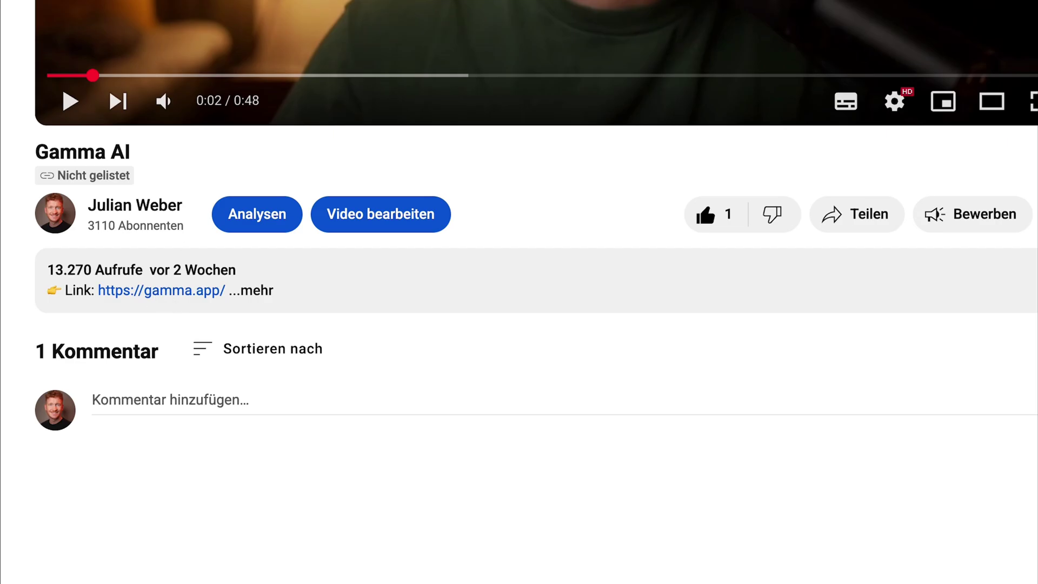
Return to the gamma.app tab showing the Gammas dashboard.
{"action": "left_click", "coordinate": [343, 11]}
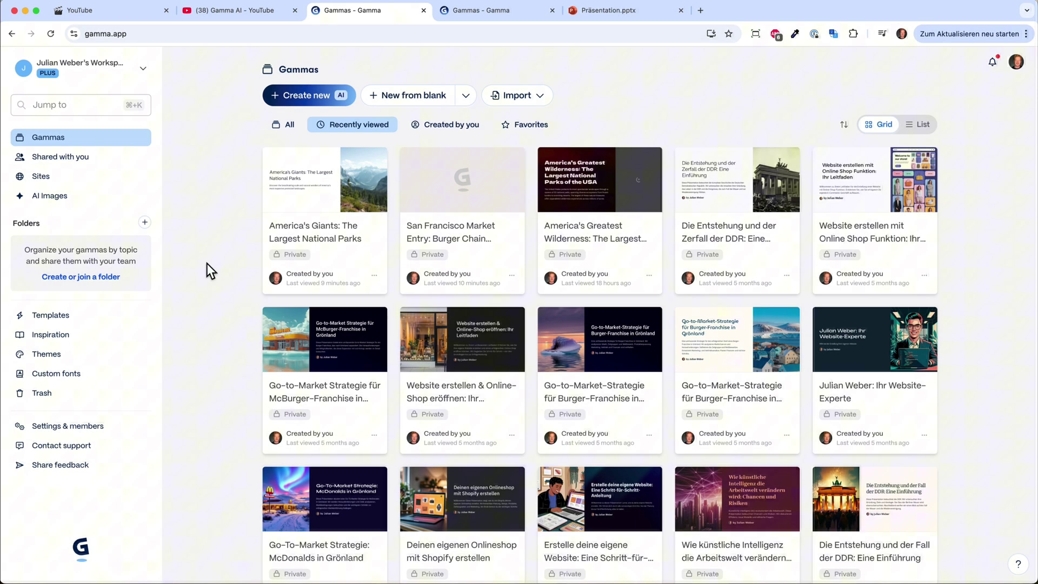
Start a new AI gamma, look at Paste in text, then choose Generate from a one-line prompt.
{"action": "scroll", "coordinate": [207, 264], "scroll_direction": "down", "scroll_amount": 5}
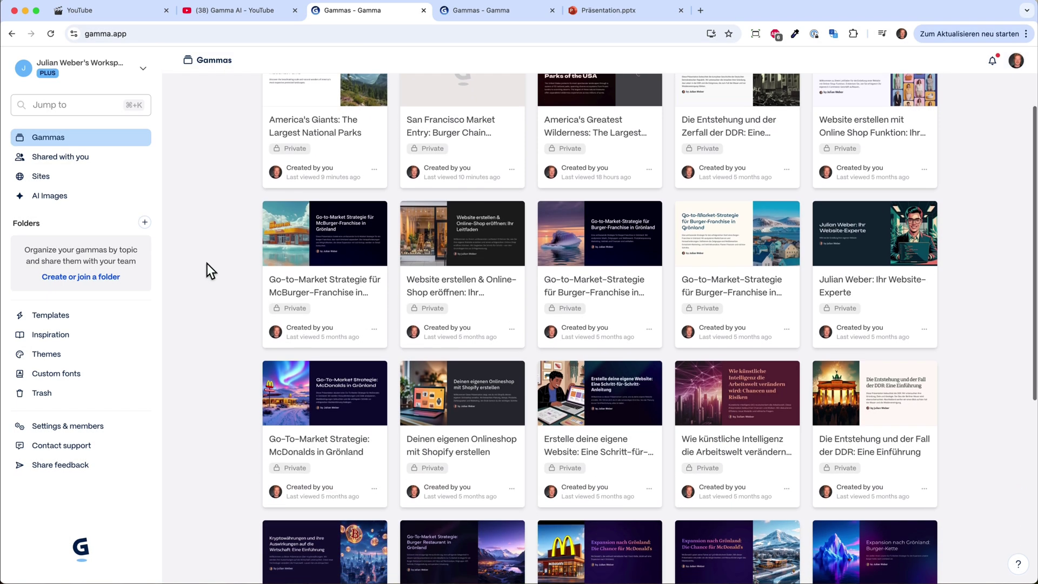
{"action": "scroll", "coordinate": [207, 264], "scroll_direction": "up", "scroll_amount": 5}
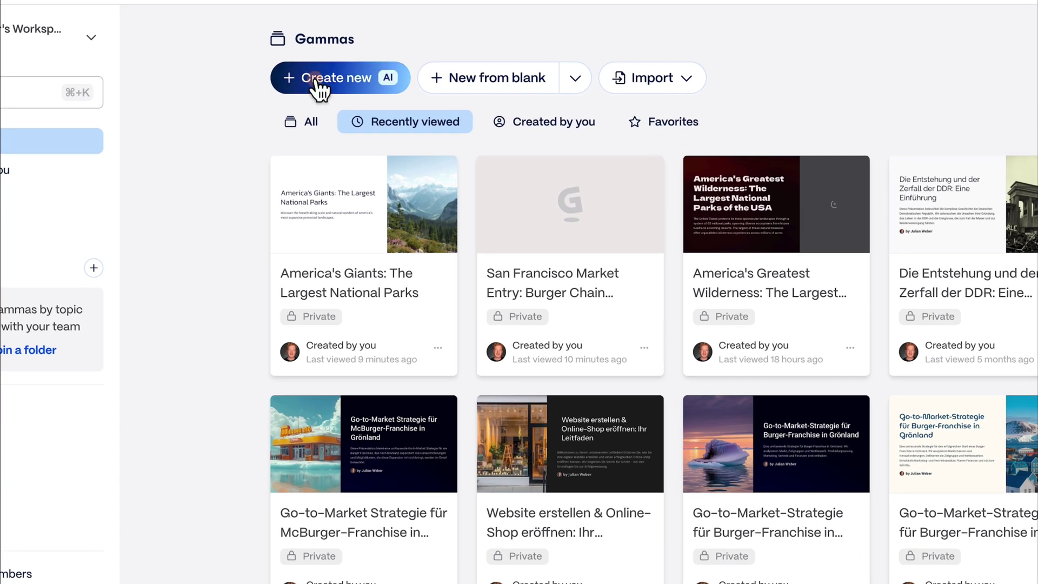
{"action": "left_click", "coordinate": [318, 88]}
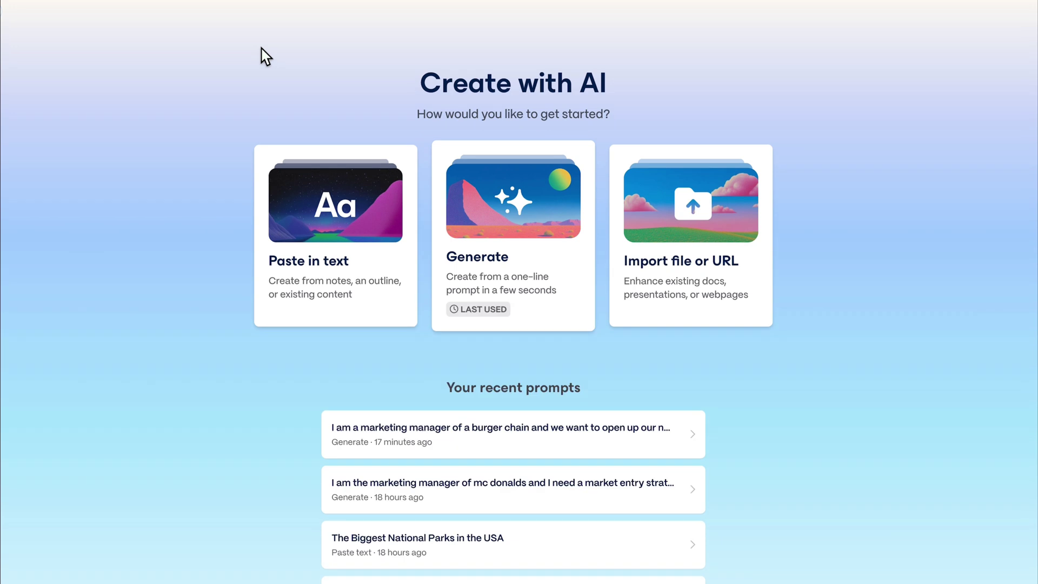
{"action": "left_click", "coordinate": [354, 197]}
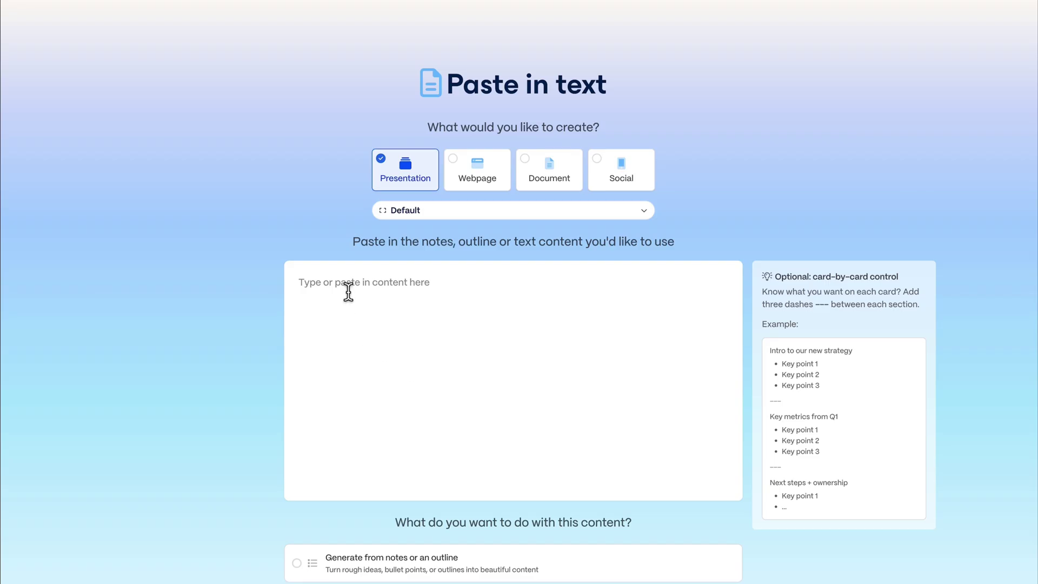
{"action": "key", "text": "alt+Left"}
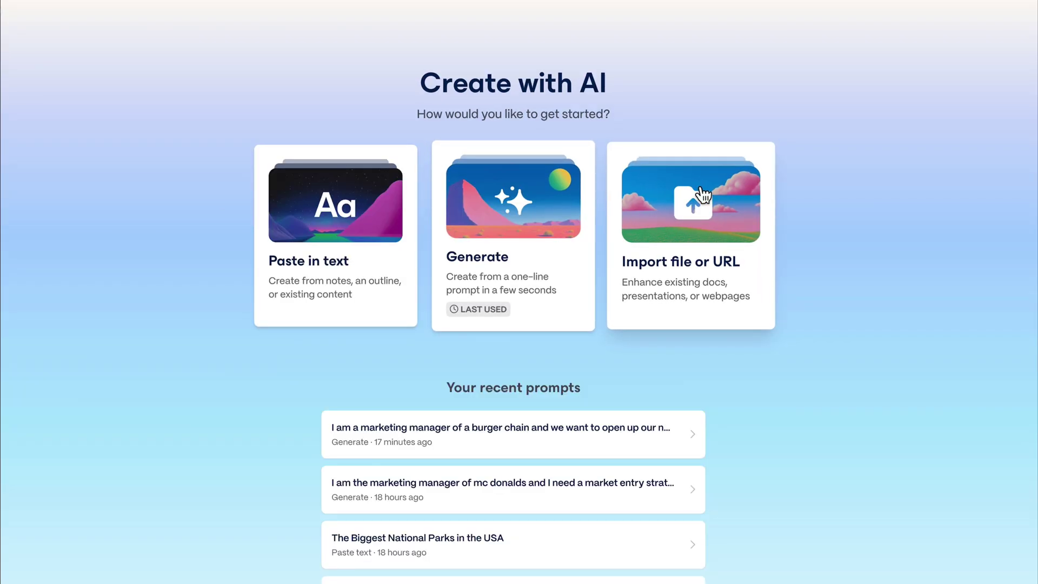
{"action": "left_click", "coordinate": [535, 201]}
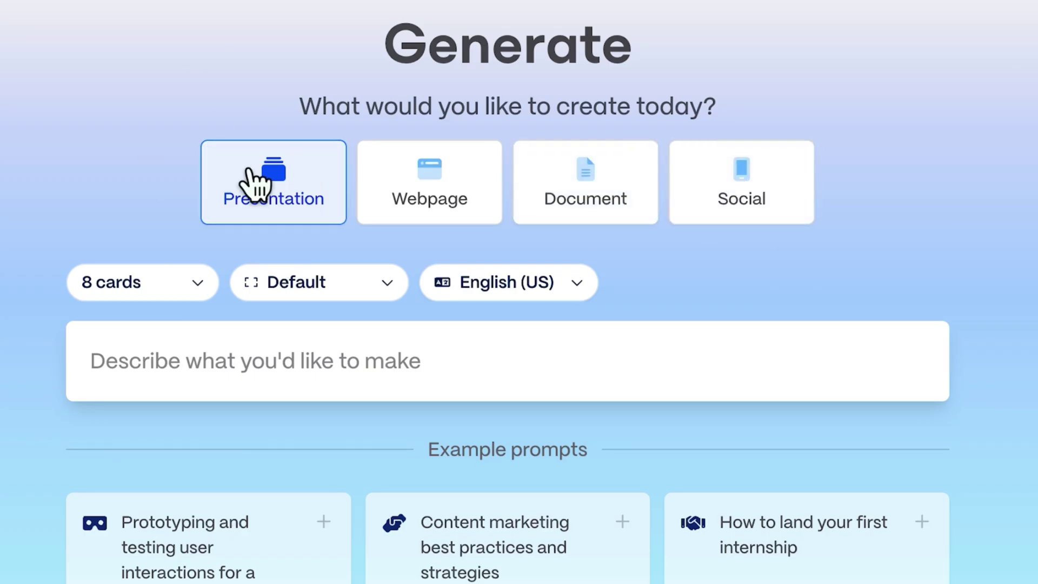
Change the page style to Traditional 16:9, keeping 8 cards and English (US).
{"action": "left_click", "coordinate": [167, 286]}
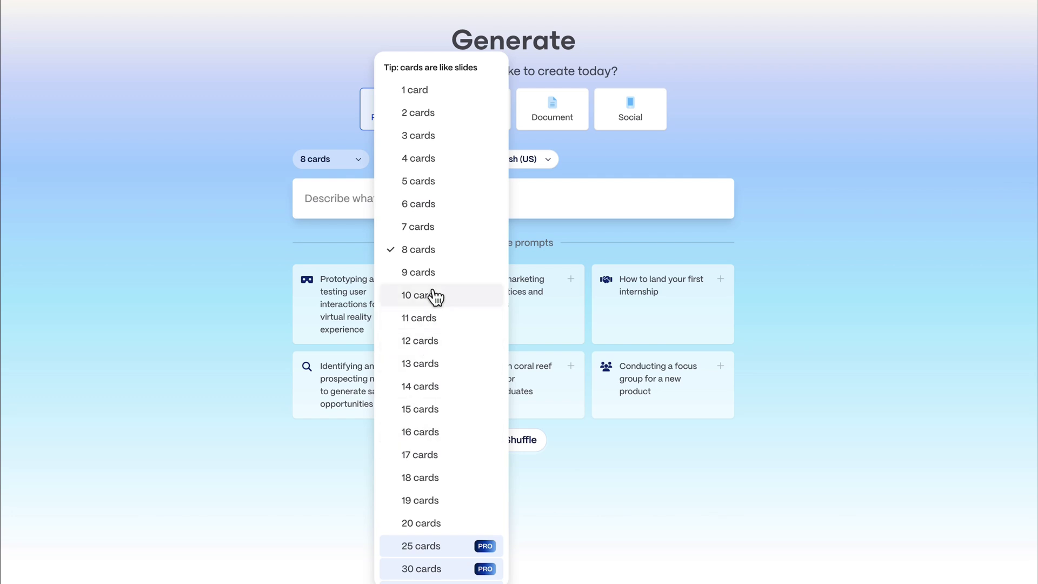
{"action": "scroll", "coordinate": [421, 427], "scroll_direction": "down", "scroll_amount": 1}
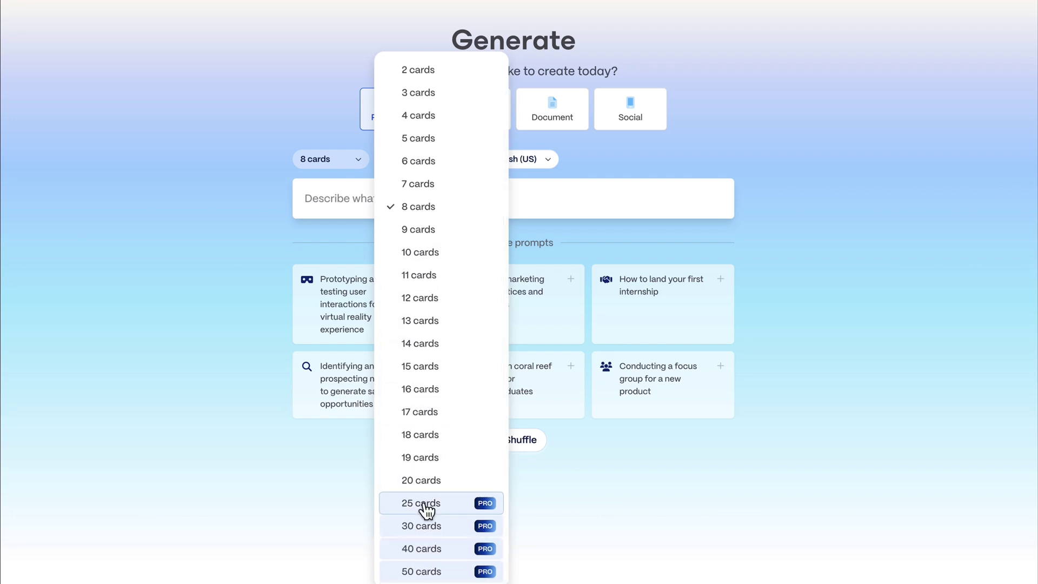
{"action": "left_click", "coordinate": [326, 159]}
{"action": "left_click", "coordinate": [451, 162]}
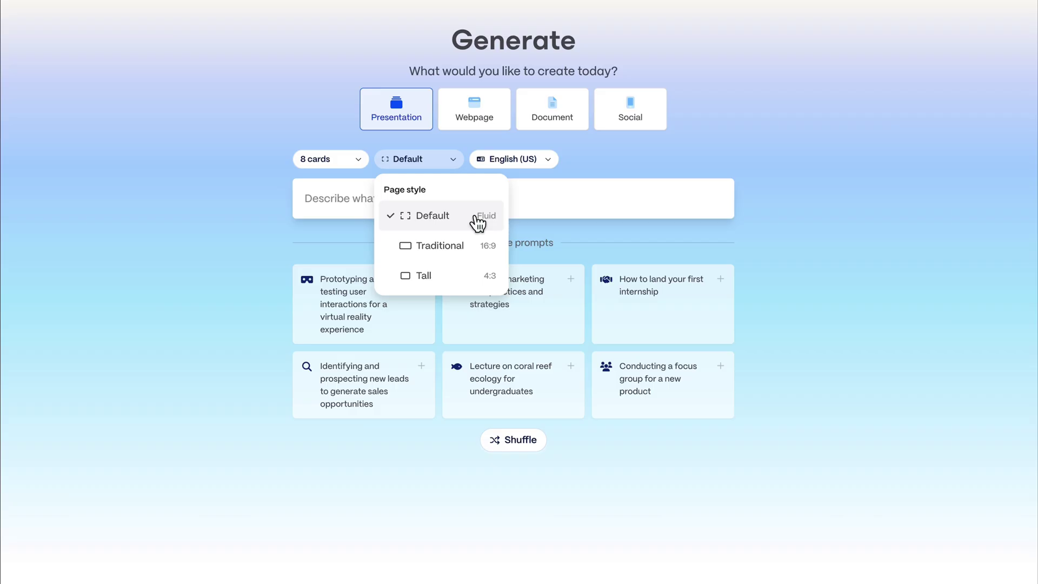
{"action": "left_click", "coordinate": [460, 250]}
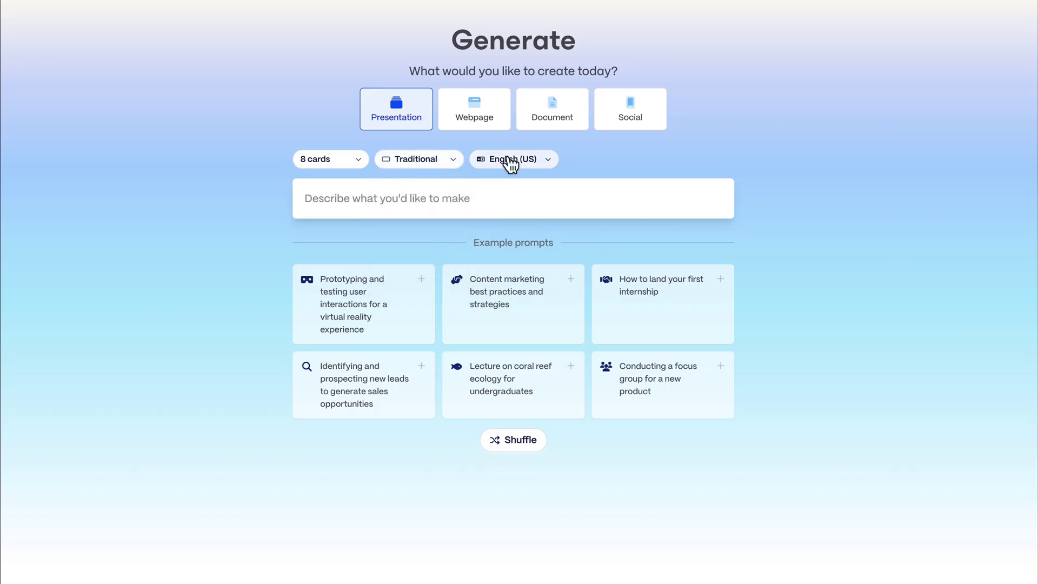
{"action": "left_click", "coordinate": [509, 160]}
{"action": "left_click", "coordinate": [508, 160]}
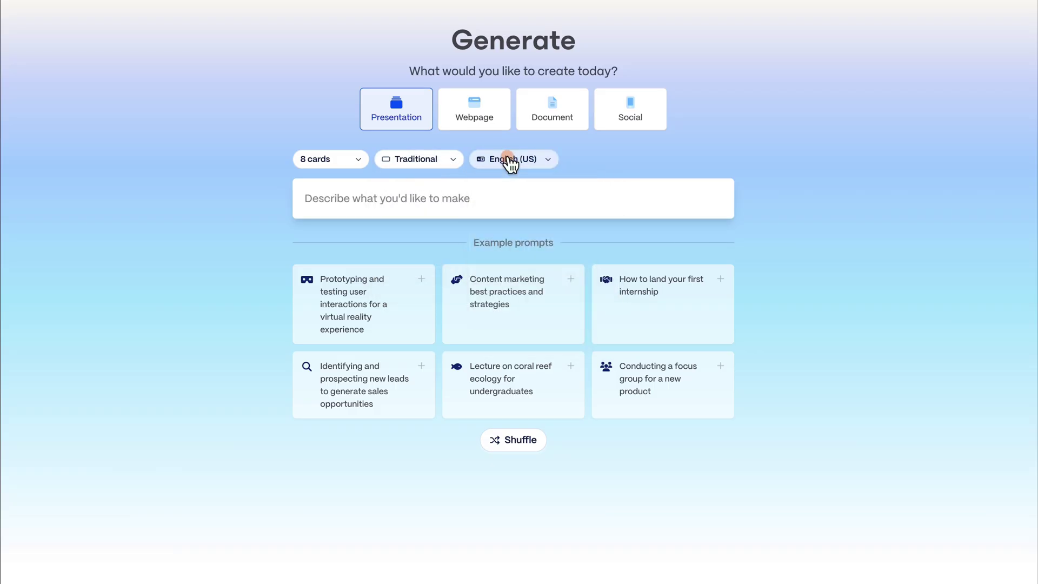
{"action": "left_click", "coordinate": [378, 190]}
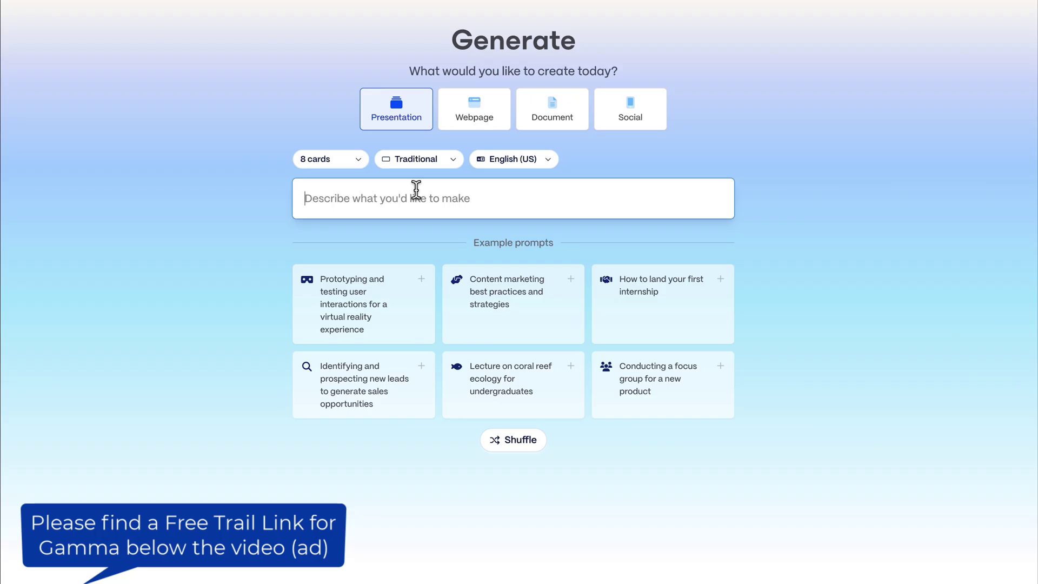
Paste the five-biggest-US-national-parks prompt and generate its 8-card outline recommending Death Valley.
{"action": "type", "text": "Give me a presentation about the 5 biggest national parks in the US and which one to choose for our next school trip. We are based in Los Angeles."}
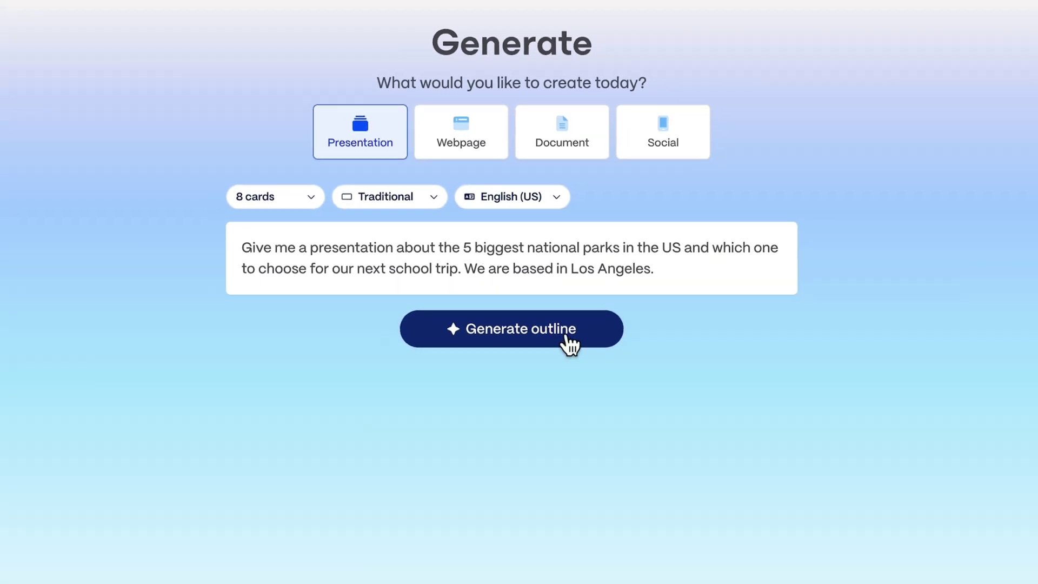
{"action": "left_click", "coordinate": [562, 457]}
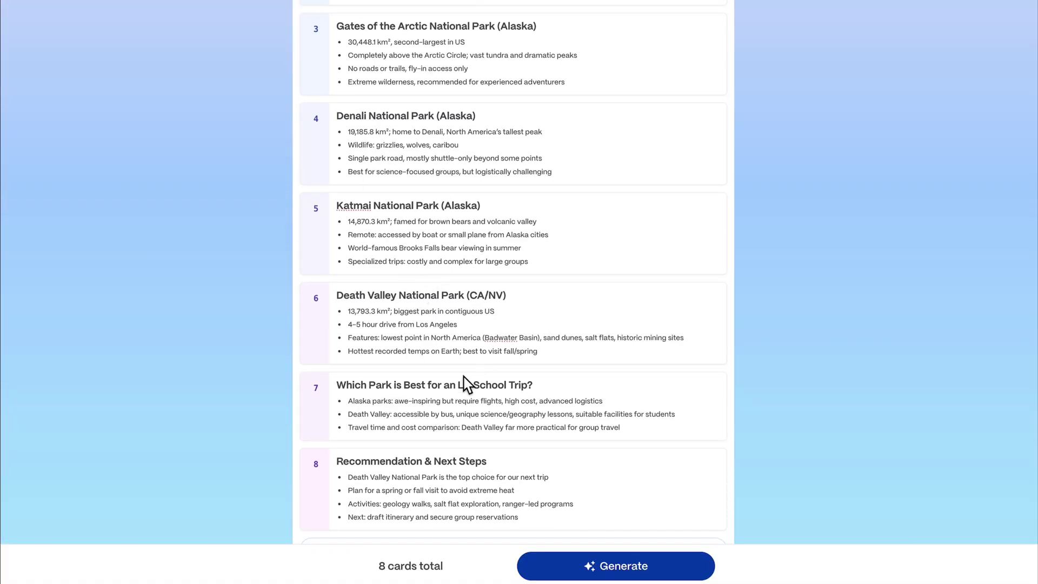
{"action": "scroll", "coordinate": [464, 383], "scroll_direction": "down", "scroll_amount": 4}
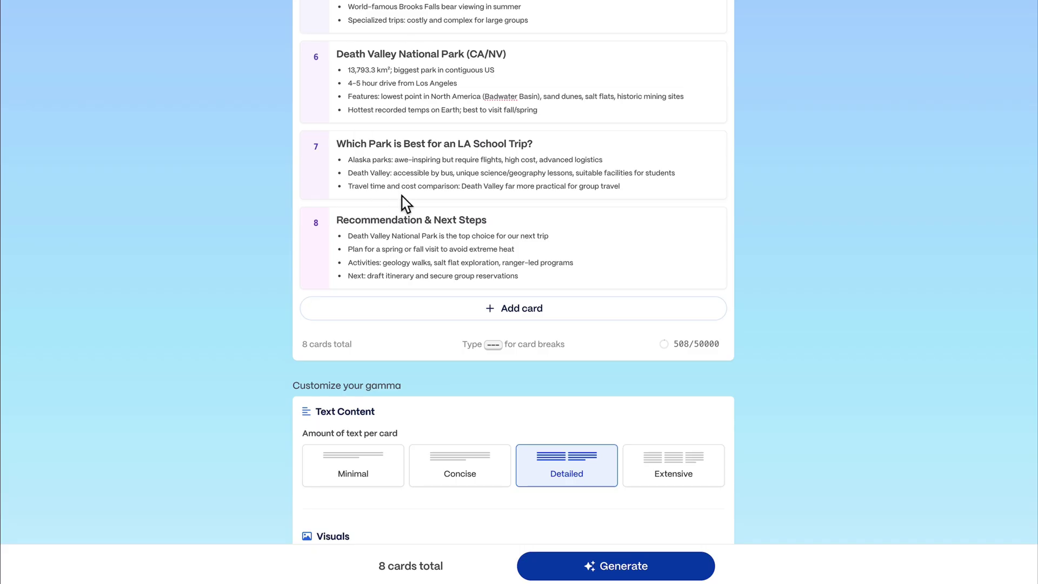
{"action": "scroll", "coordinate": [425, 290], "scroll_direction": "down", "scroll_amount": 1}
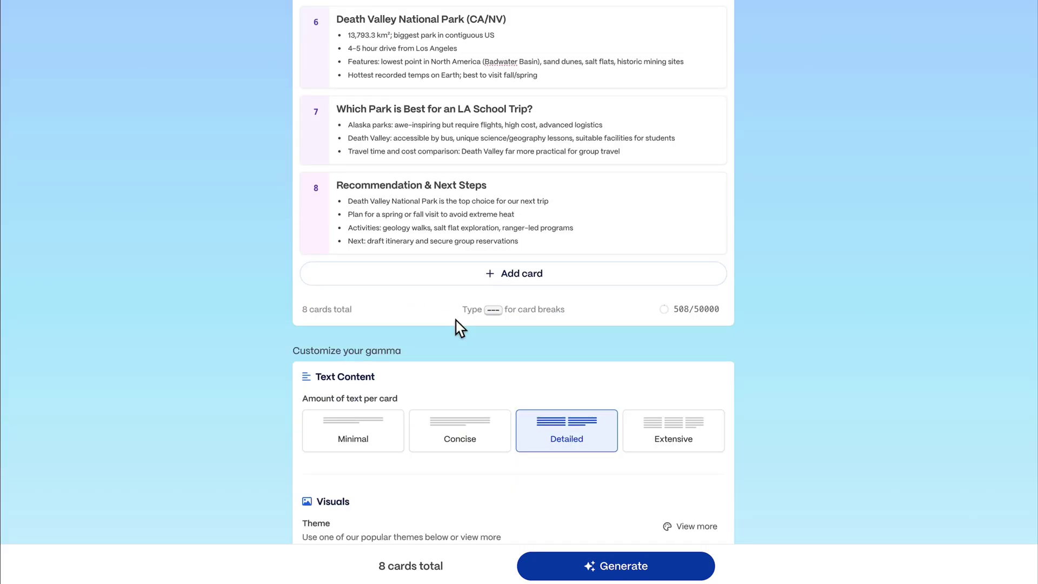
{"action": "scroll", "coordinate": [459, 328], "scroll_direction": "down", "scroll_amount": 3}
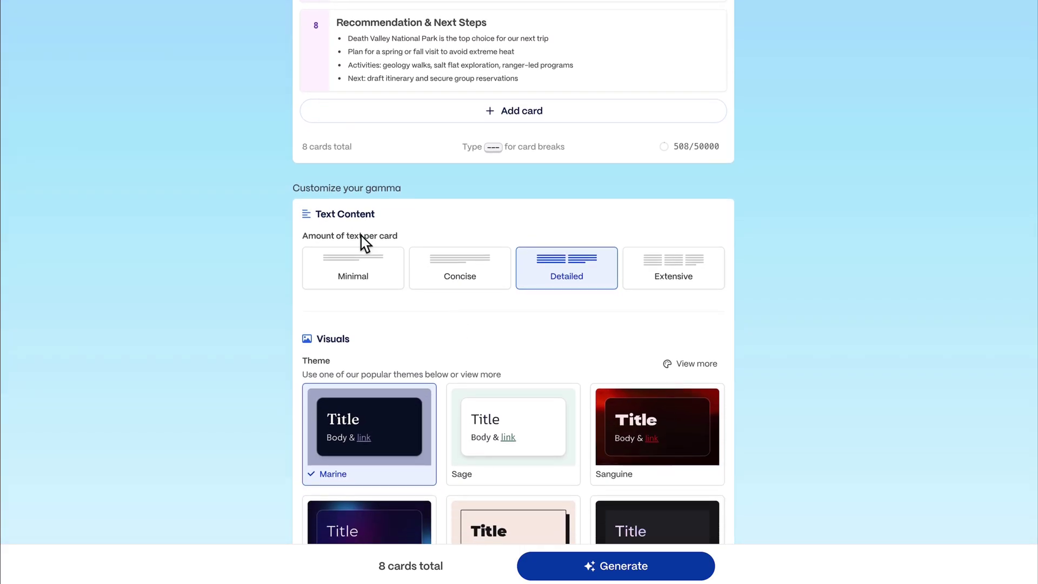
Choose Concise text per card instead of Detailed, and apply the Sage theme.
{"action": "left_click", "coordinate": [342, 274]}
{"action": "left_click", "coordinate": [472, 276]}
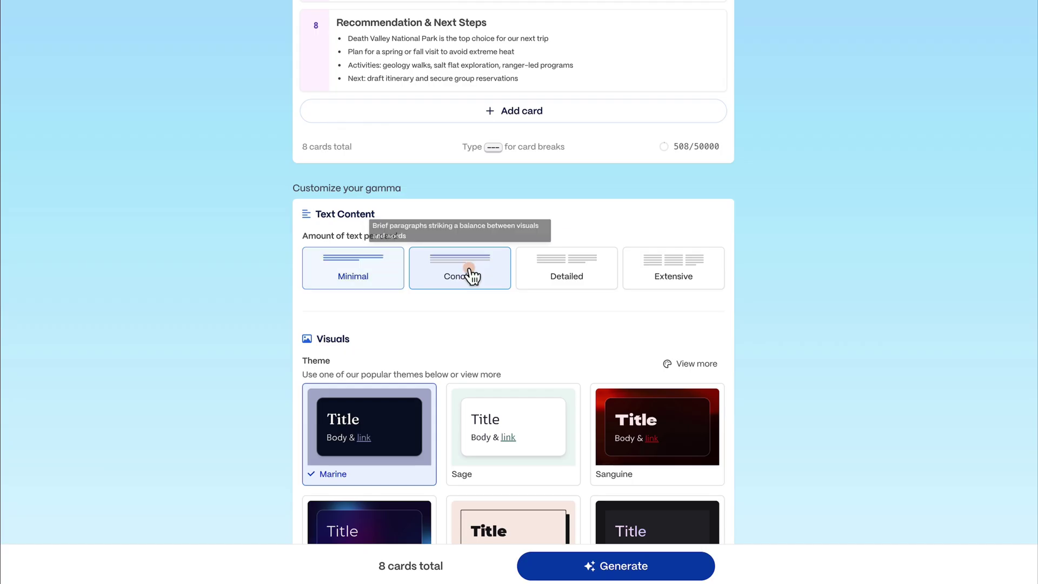
{"action": "left_click", "coordinate": [555, 271]}
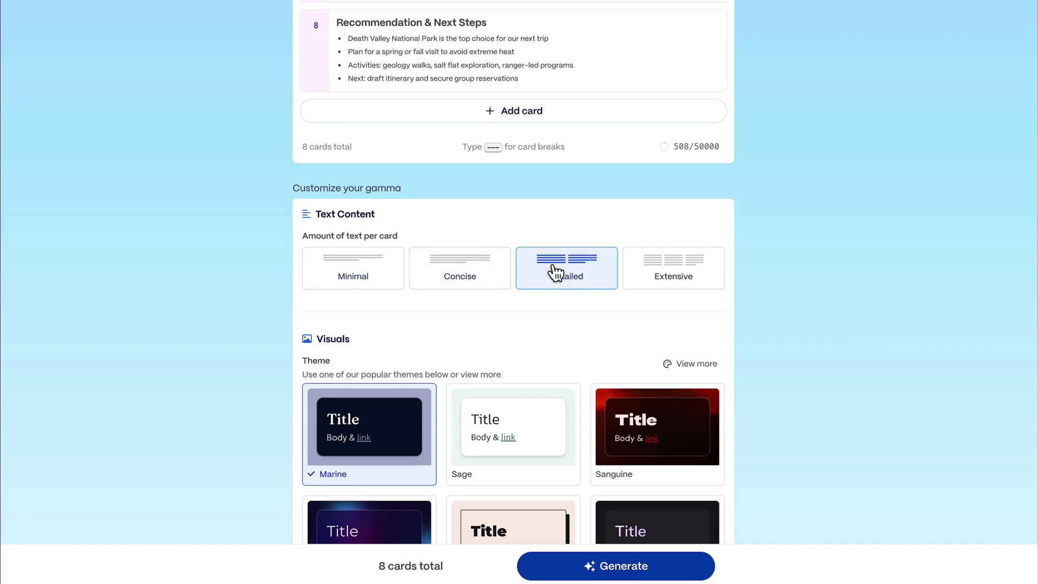
{"action": "left_click", "coordinate": [431, 277]}
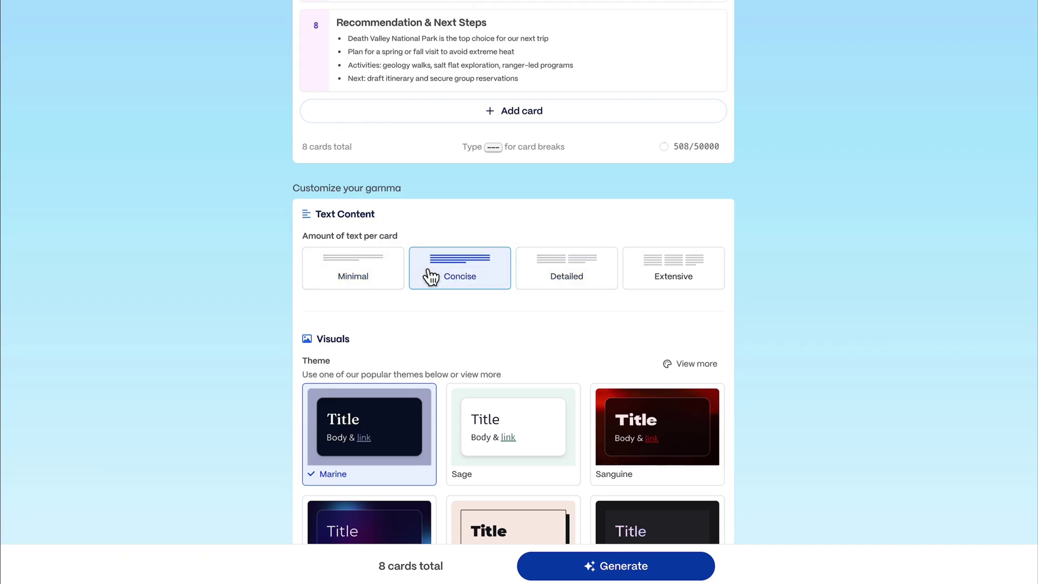
{"action": "scroll", "coordinate": [528, 336], "scroll_direction": "down", "scroll_amount": 3}
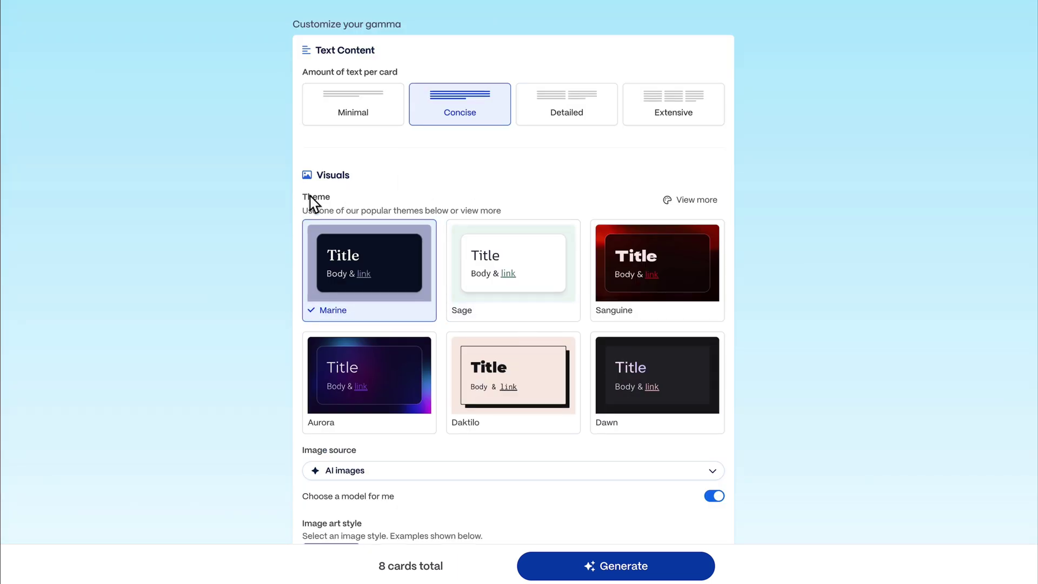
{"action": "scroll", "coordinate": [475, 332], "scroll_direction": "down", "scroll_amount": 1}
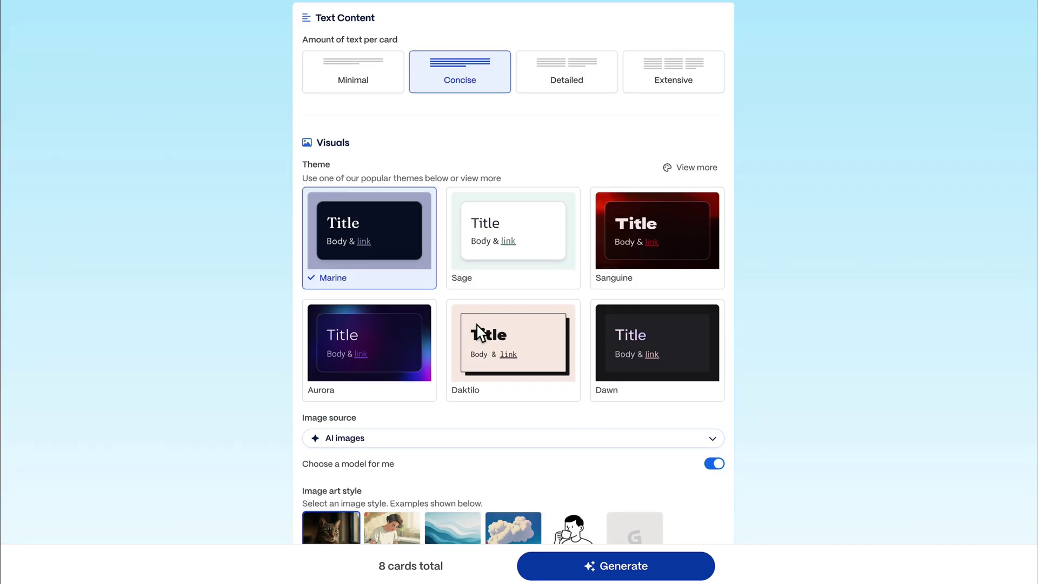
{"action": "left_click", "coordinate": [541, 250]}
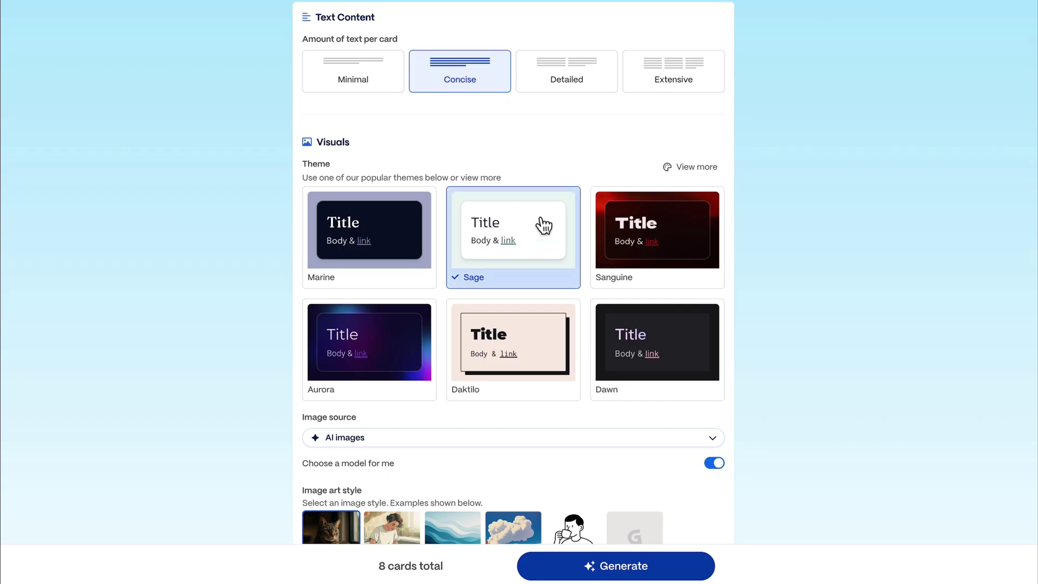
{"action": "scroll", "coordinate": [528, 243], "scroll_direction": "down", "scroll_amount": 4}
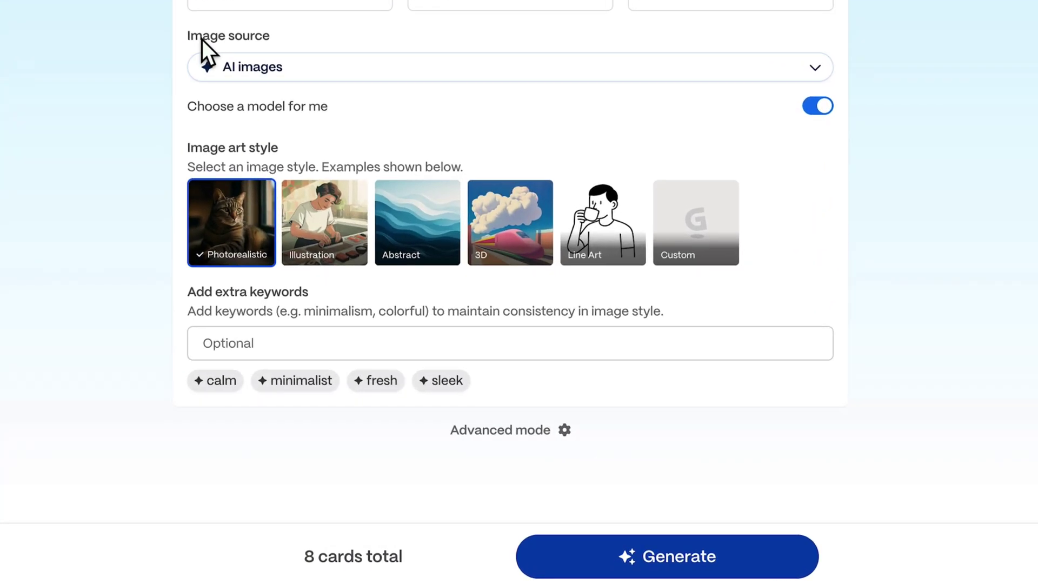
{"action": "left_click", "coordinate": [280, 68]}
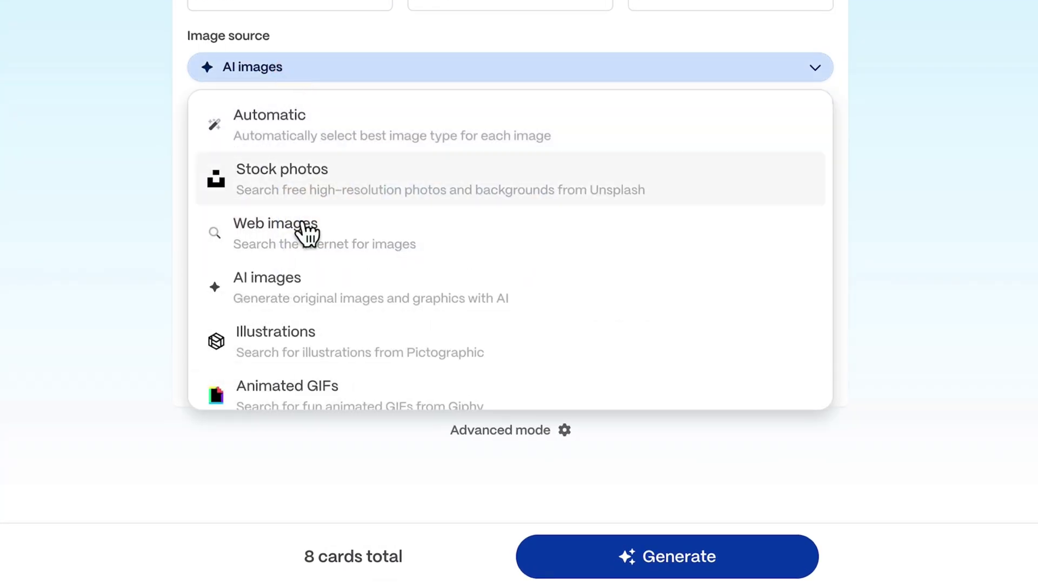
{"action": "scroll", "coordinate": [303, 273], "scroll_direction": "down", "scroll_amount": 1}
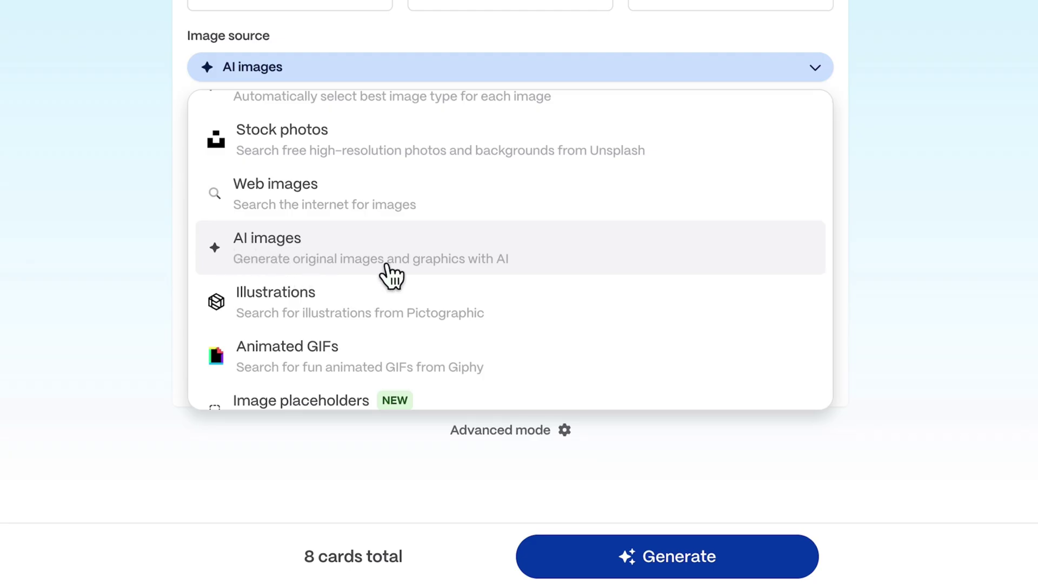
{"action": "scroll", "coordinate": [392, 275], "scroll_direction": "up", "scroll_amount": 1}
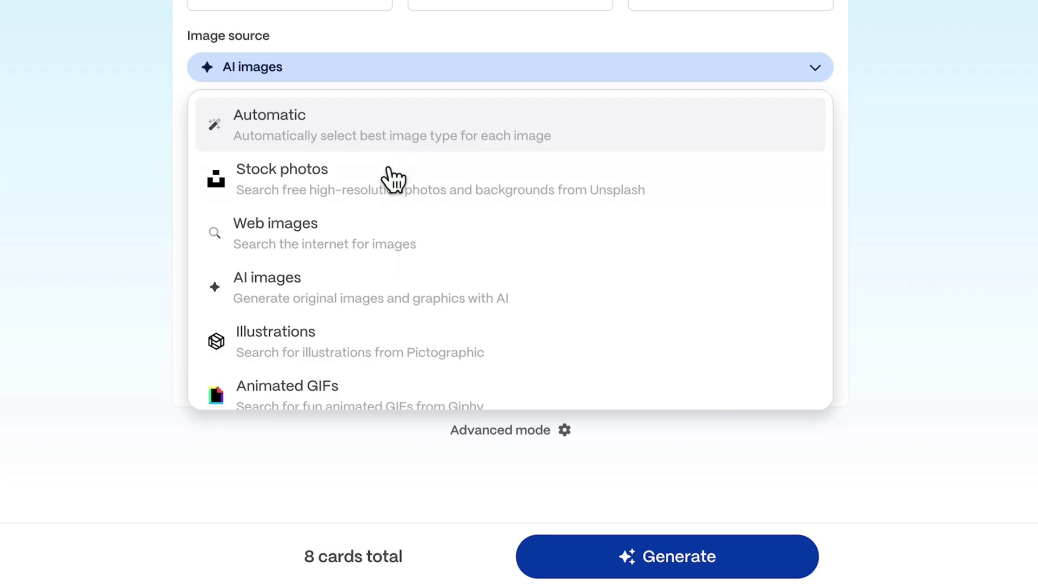
{"action": "scroll", "coordinate": [352, 339], "scroll_direction": "down", "scroll_amount": 2}
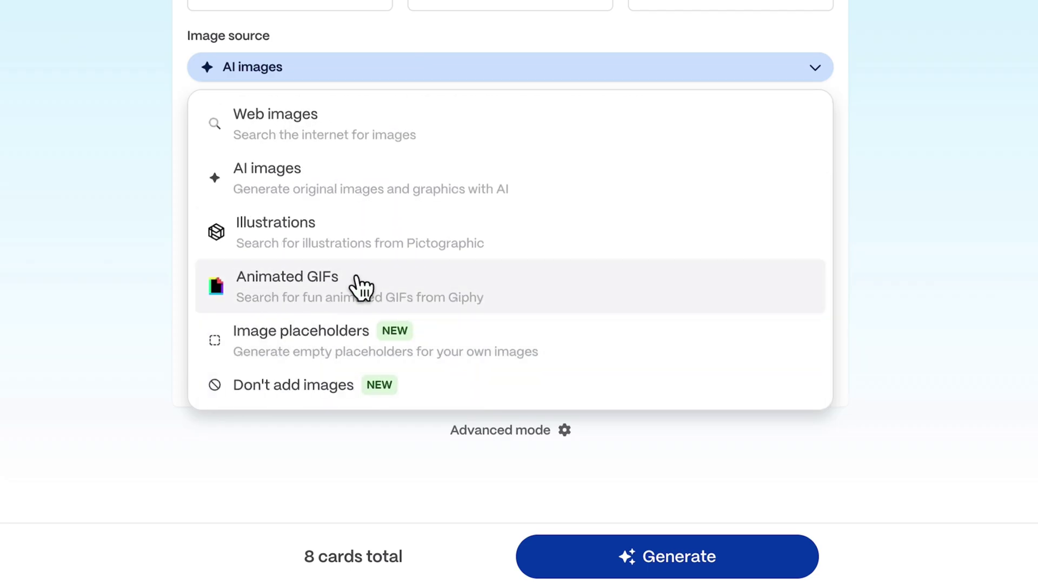
{"action": "scroll", "coordinate": [346, 178], "scroll_direction": "up", "scroll_amount": 1}
{"action": "left_click", "coordinate": [313, 261]}
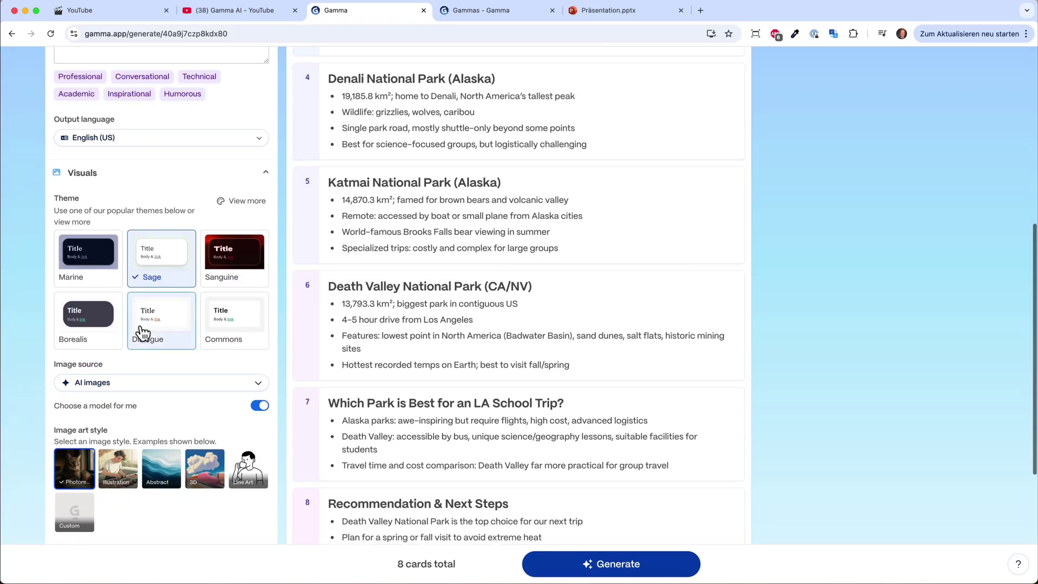
{"action": "scroll", "coordinate": [143, 330], "scroll_direction": "down", "scroll_amount": 4}
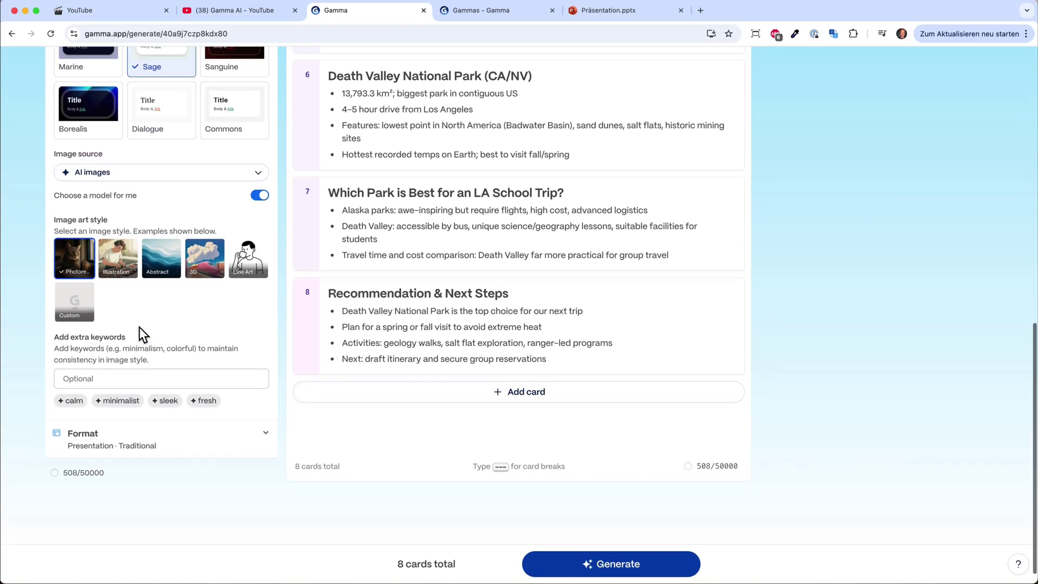
Generate the 'America's 5 Biggest National Parks' deck and scroll through its AI-illustrated cards.
{"action": "scroll", "coordinate": [139, 327], "scroll_direction": "up", "scroll_amount": 15}
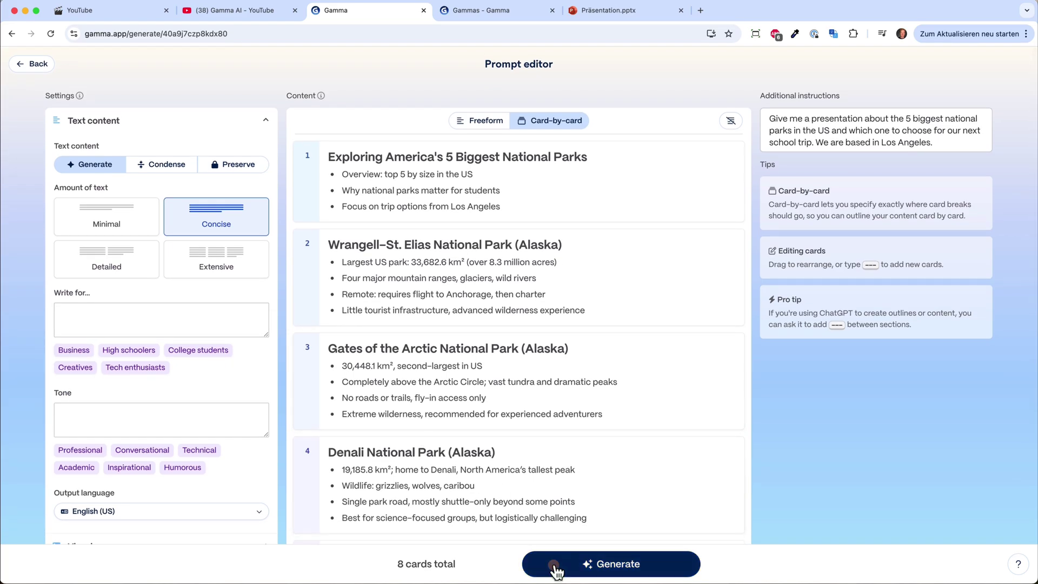
{"action": "left_click", "coordinate": [556, 568]}
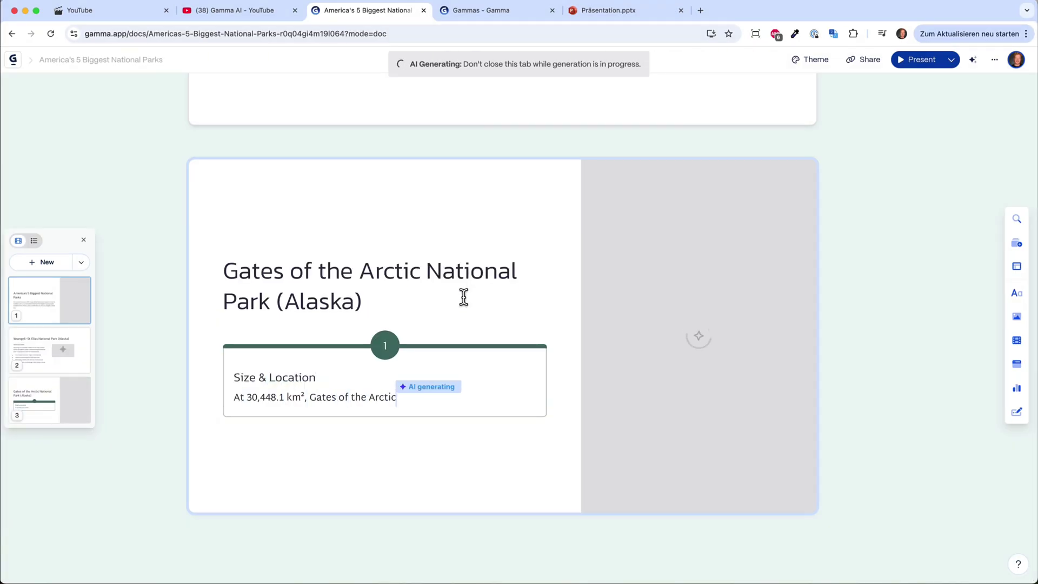
{"action": "scroll", "coordinate": [419, 343], "scroll_direction": "up", "scroll_amount": 3}
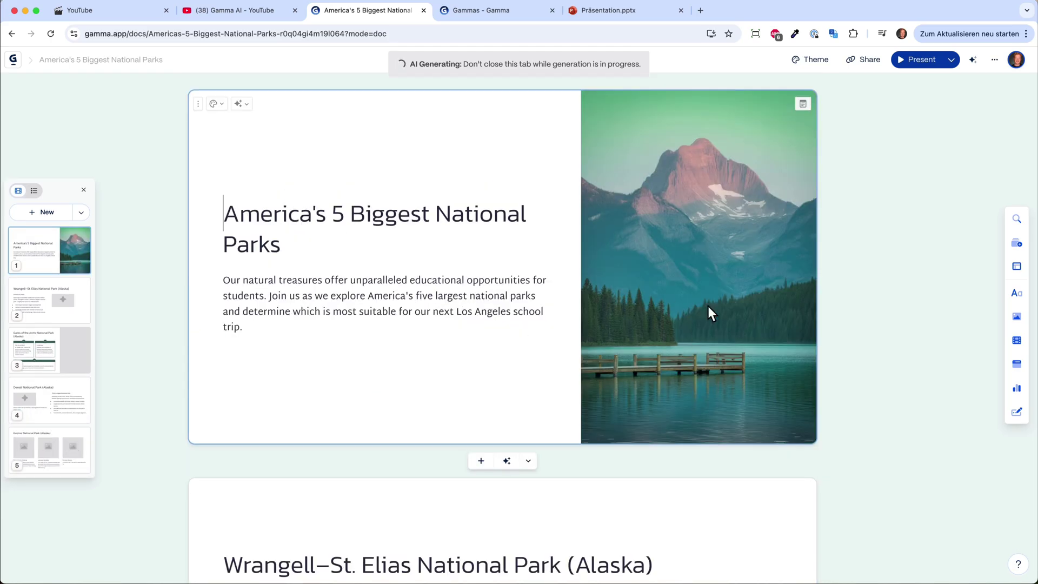
{"action": "scroll", "coordinate": [690, 361], "scroll_direction": "down", "scroll_amount": 6}
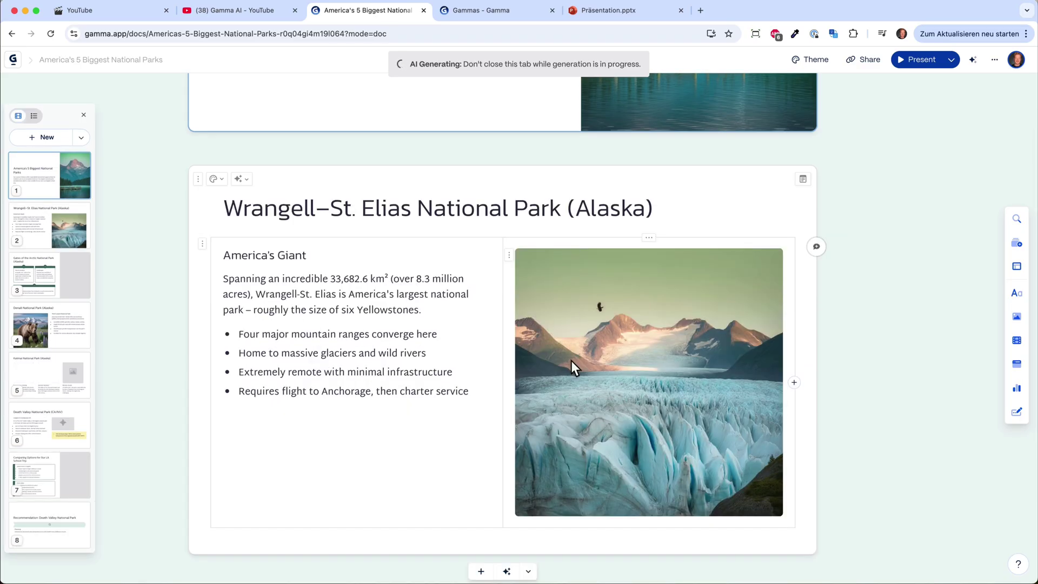
{"action": "scroll", "coordinate": [626, 394], "scroll_direction": "down", "scroll_amount": 3}
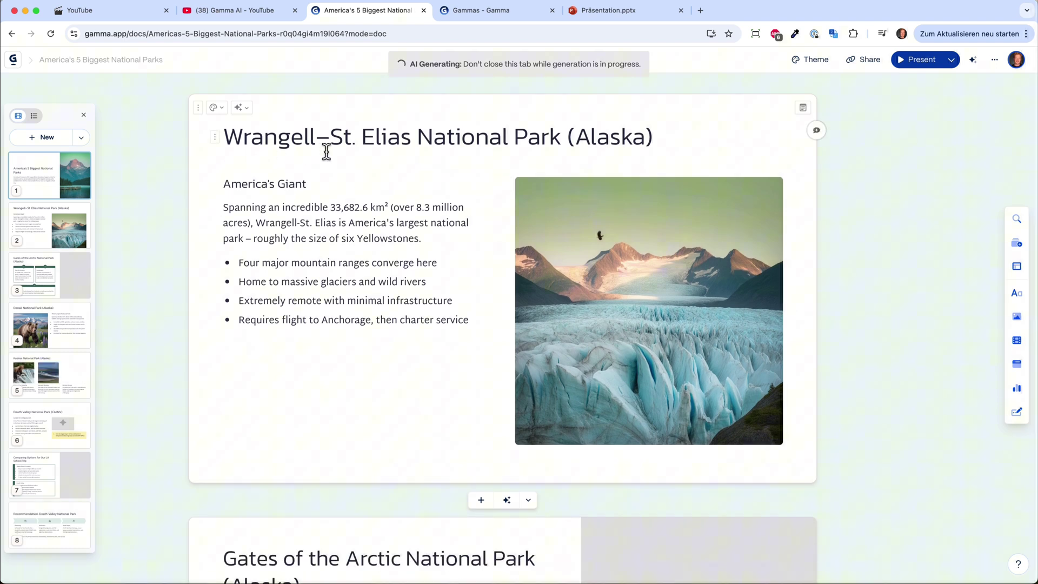
{"action": "scroll", "coordinate": [582, 196], "scroll_direction": "down", "scroll_amount": 10}
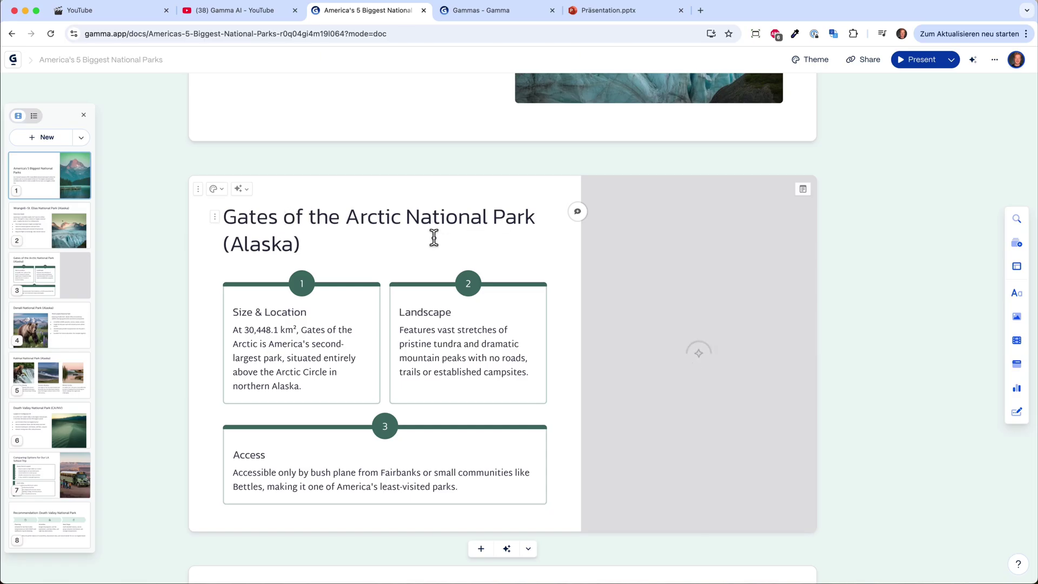
{"action": "scroll", "coordinate": [716, 301], "scroll_direction": "down", "scroll_amount": 1}
{"action": "scroll", "coordinate": [650, 337], "scroll_direction": "down", "scroll_amount": 2}
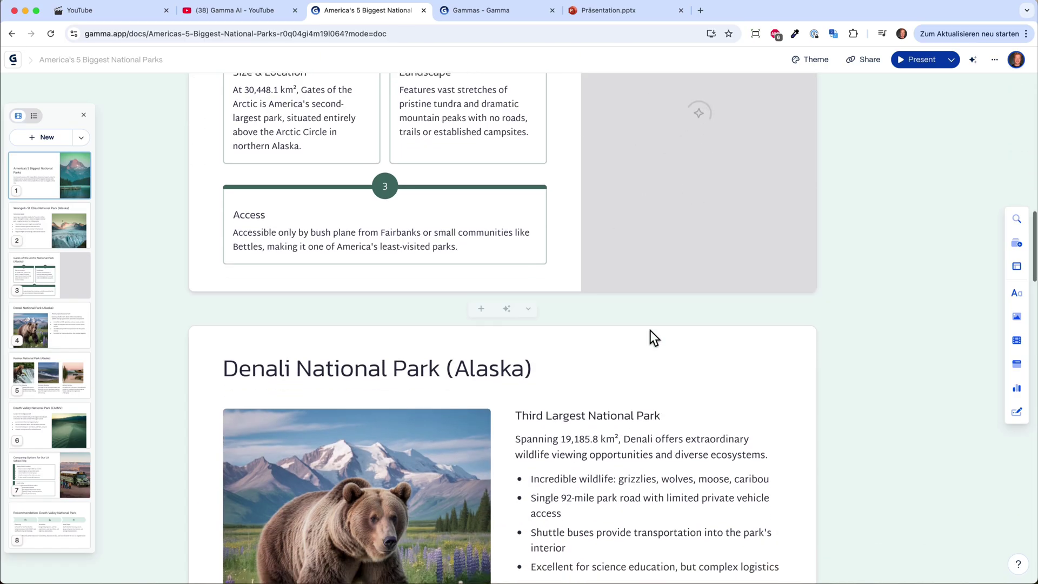
{"action": "scroll", "coordinate": [650, 330], "scroll_direction": "down", "scroll_amount": 5}
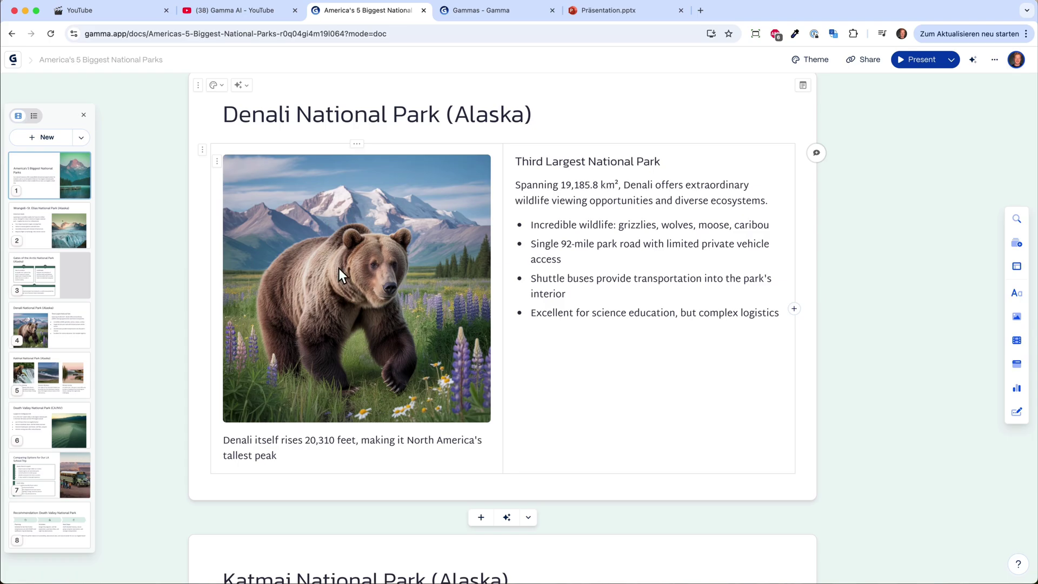
{"action": "scroll", "coordinate": [433, 342], "scroll_direction": "down", "scroll_amount": 8}
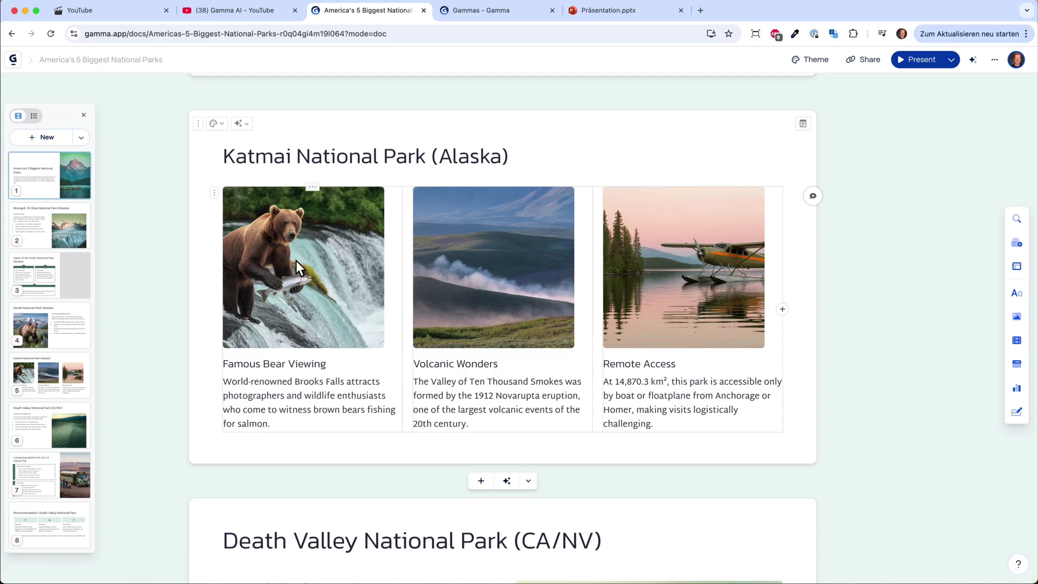
{"action": "scroll", "coordinate": [595, 217], "scroll_direction": "up", "scroll_amount": 15}
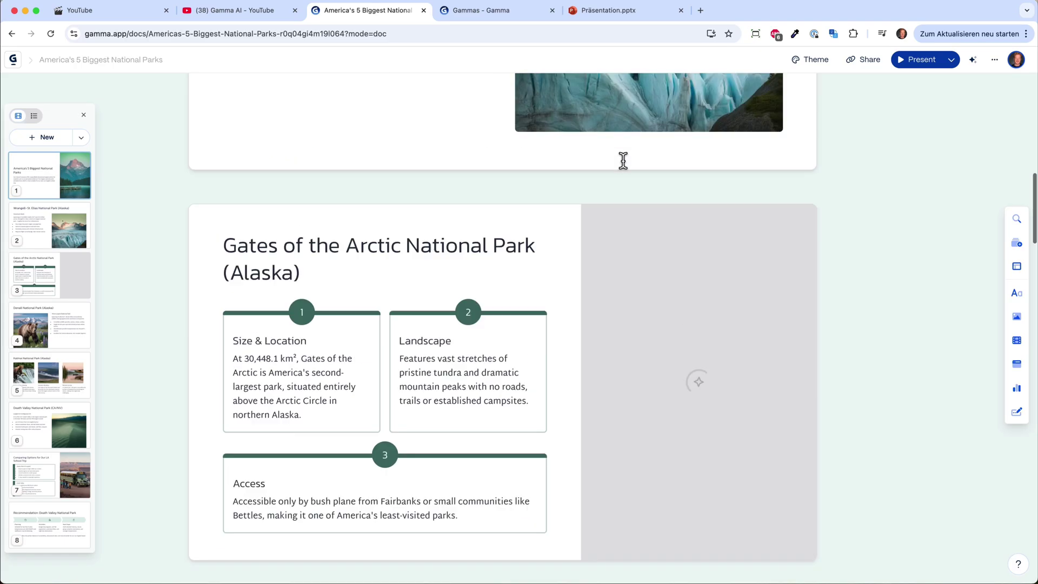
On the Katmai card, delete the empty line after the Famous Bear Viewing text.
{"action": "scroll", "coordinate": [623, 160], "scroll_direction": "up", "scroll_amount": 12}
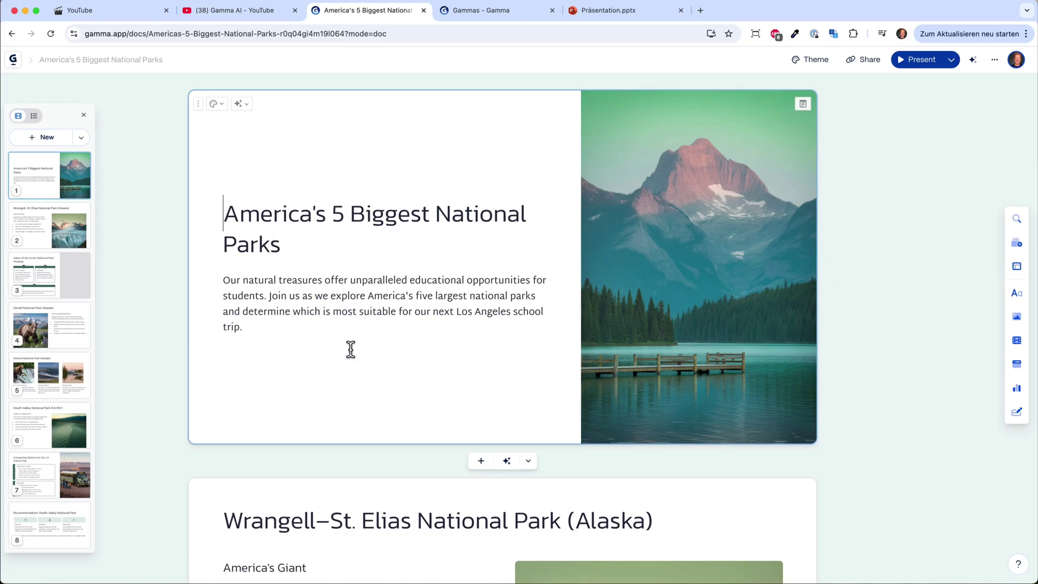
{"action": "scroll", "coordinate": [349, 349], "scroll_direction": "down", "scroll_amount": 5}
{"action": "scroll", "coordinate": [350, 349], "scroll_direction": "down", "scroll_amount": 2}
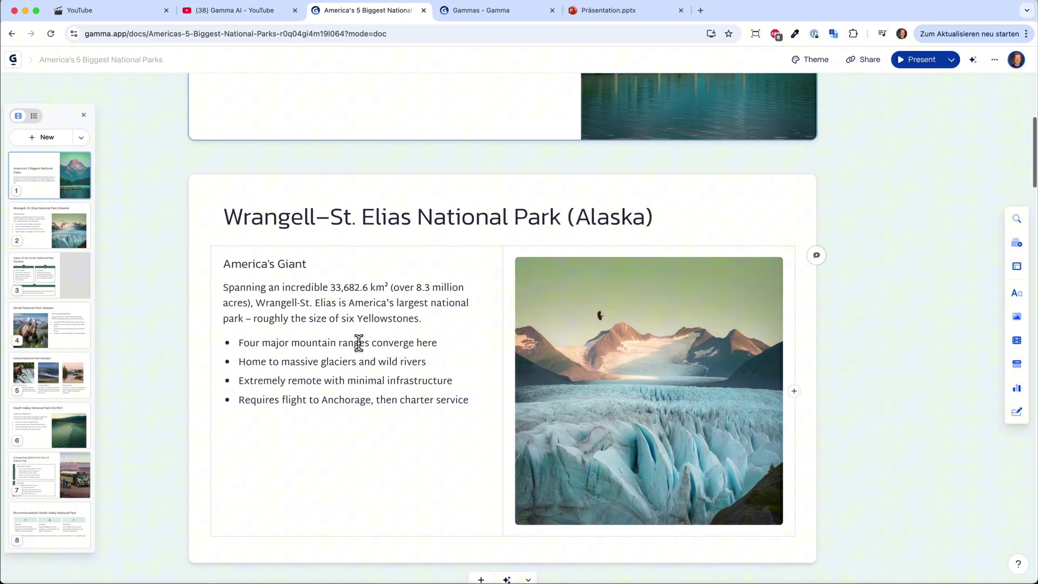
{"action": "scroll", "coordinate": [471, 329], "scroll_direction": "down", "scroll_amount": 9}
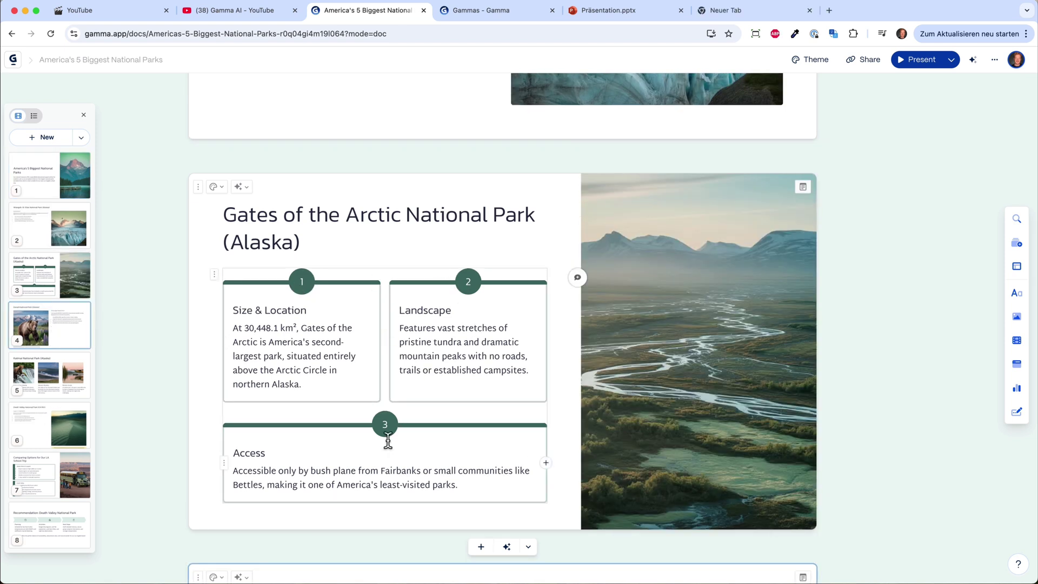
{"action": "scroll", "coordinate": [620, 307], "scroll_direction": "down", "scroll_amount": 10}
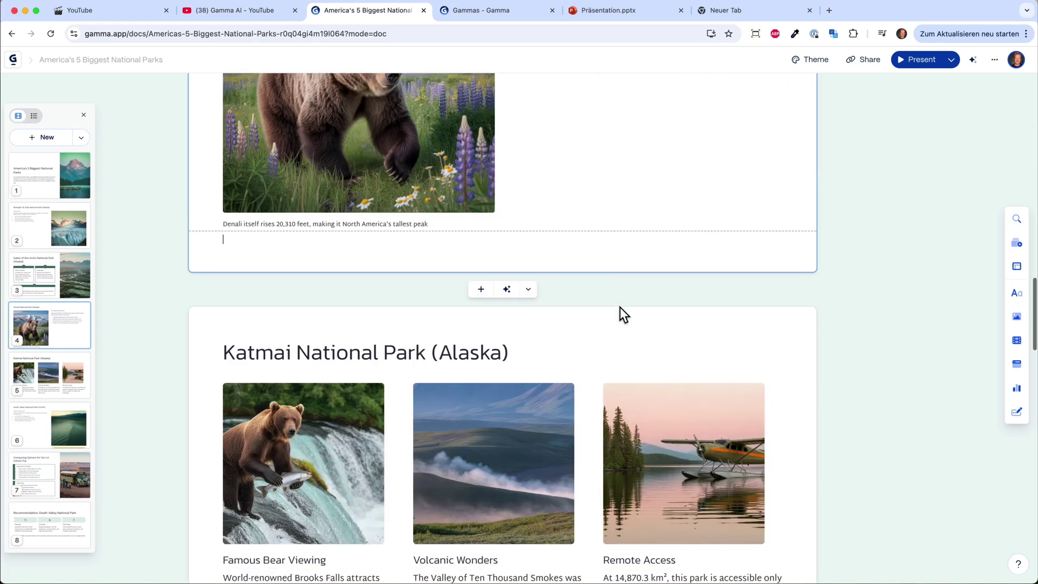
{"action": "scroll", "coordinate": [619, 307], "scroll_direction": "down", "scroll_amount": 5}
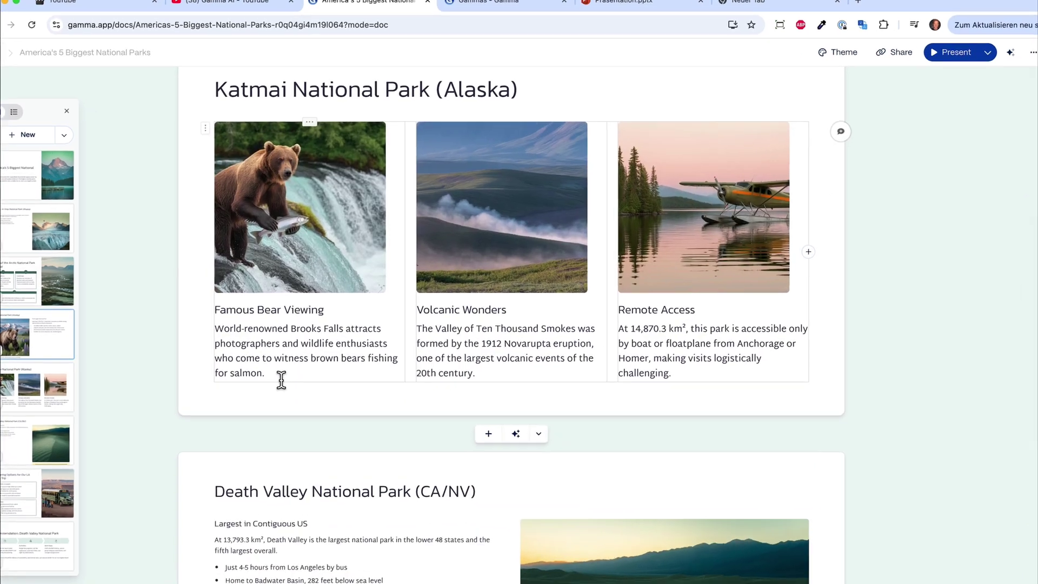
{"action": "left_click", "coordinate": [284, 388]}
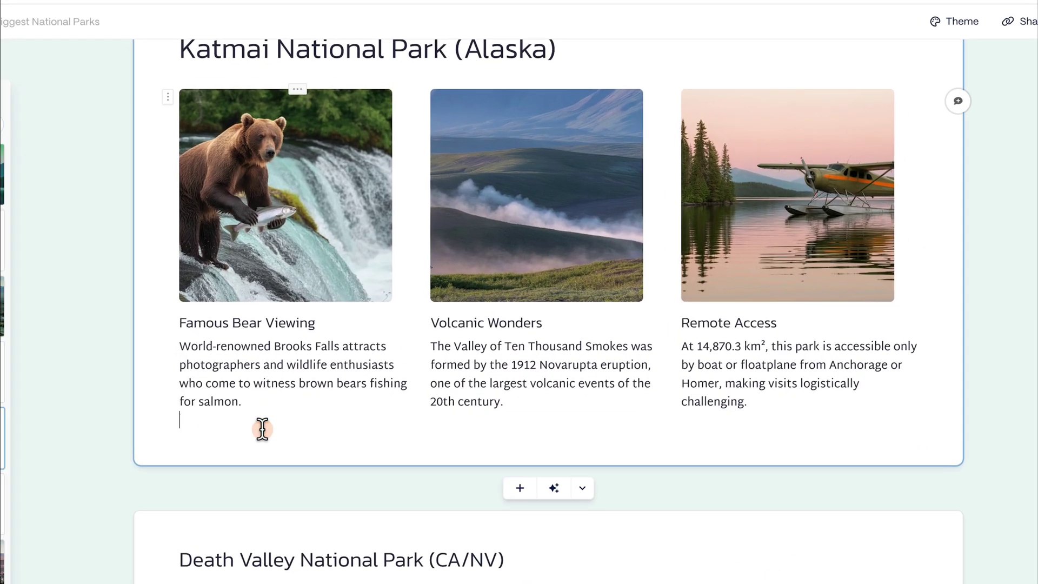
{"action": "key", "text": "BackSpace"}
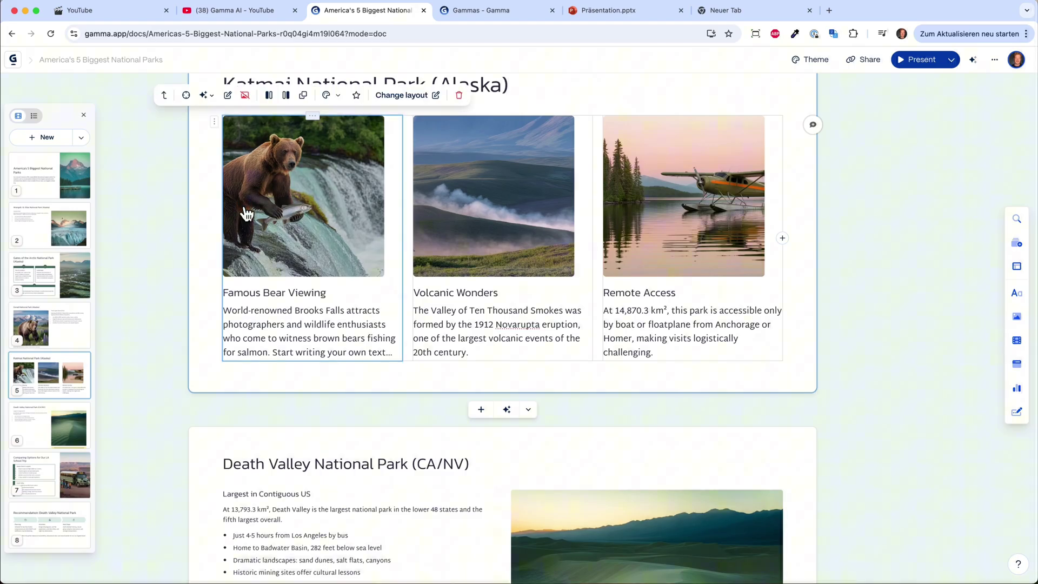
Swap the Famous Bear Viewing image for an Unsplash photo of a bear fishing in rapids.
{"action": "left_click", "coordinate": [249, 215]}
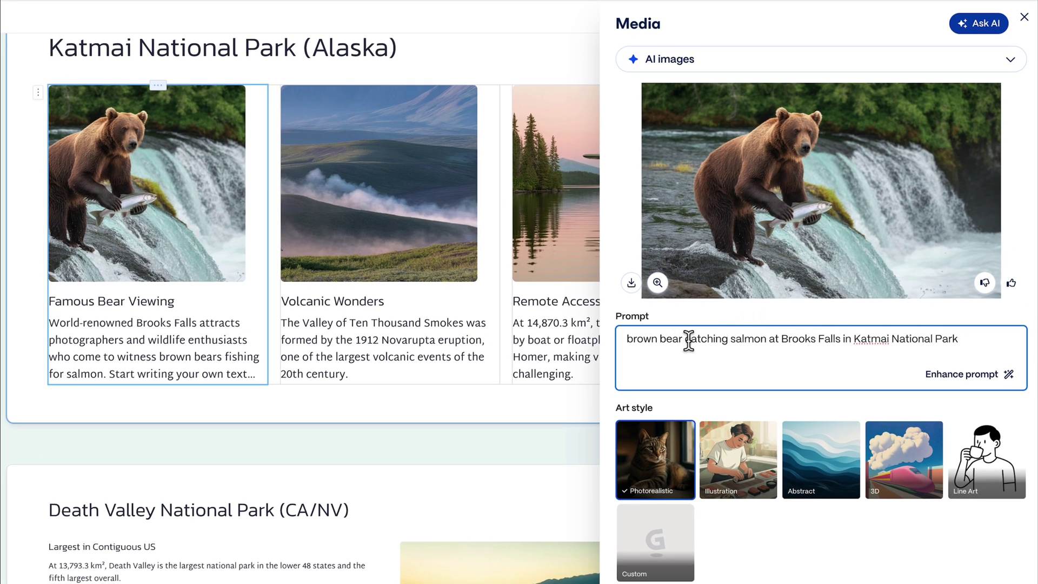
{"action": "left_click_drag", "start_coordinate": [683, 340], "coordinate": [557, 342]}
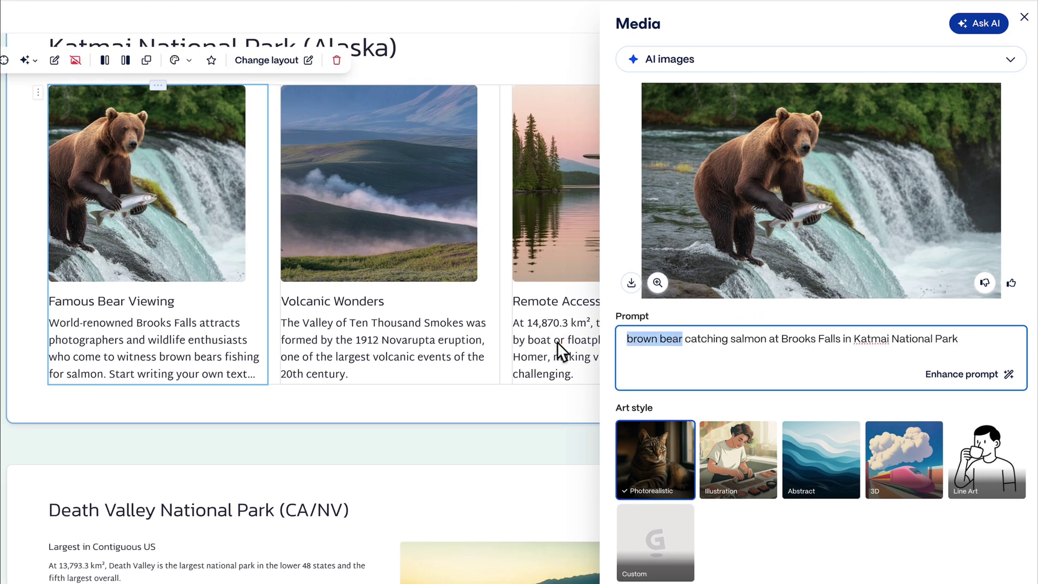
{"action": "left_click", "coordinate": [747, 66]}
{"action": "left_click", "coordinate": [712, 196]}
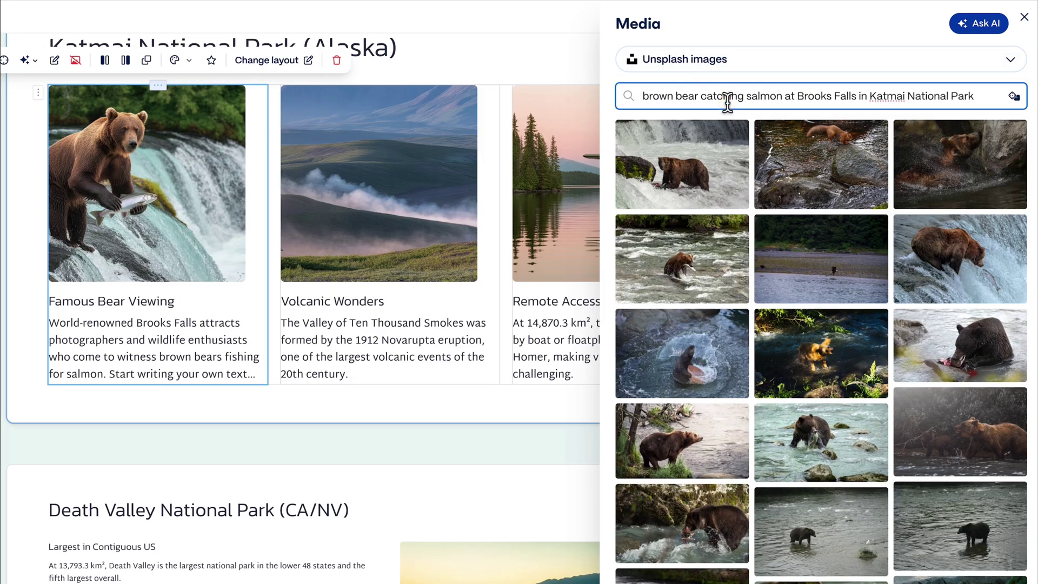
{"action": "left_click", "coordinate": [698, 279]}
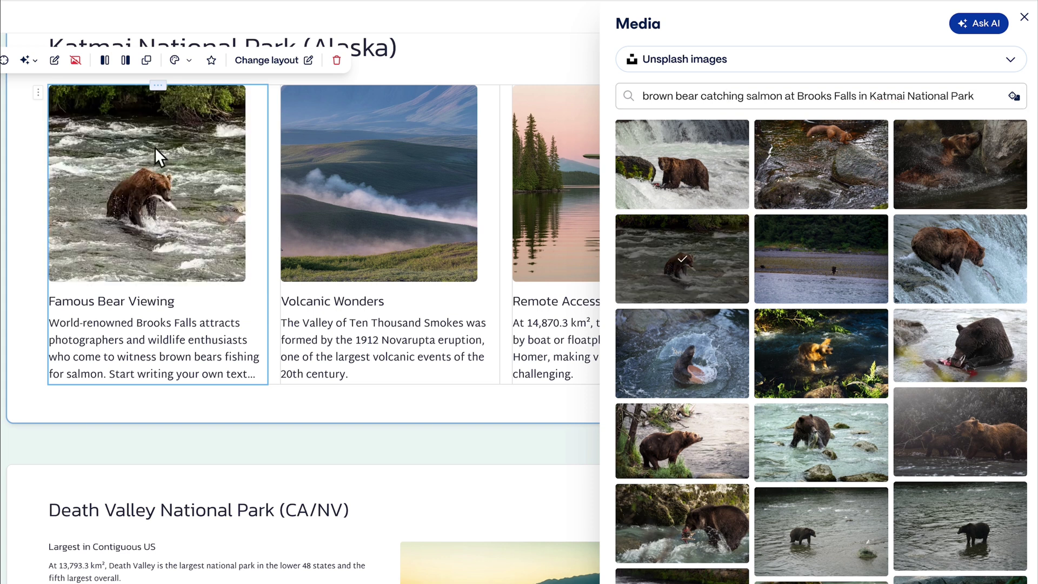
Bold the Katmai headings Famous Bear Viewing, Volcanic Wonders and Remote Access.
{"action": "key", "text": "Escape"}
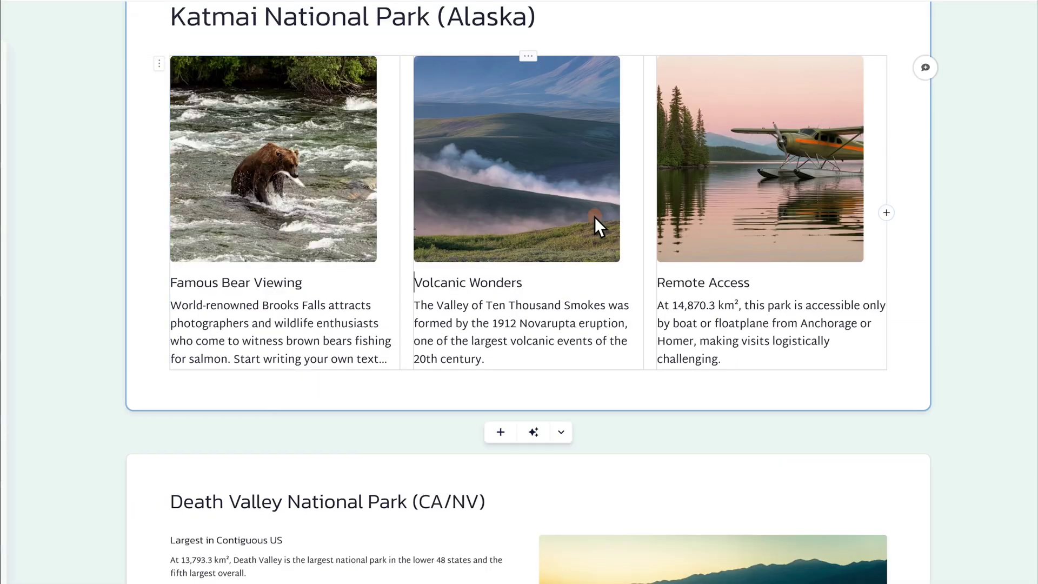
{"action": "left_click", "coordinate": [300, 338]}
{"action": "left_click_drag", "start_coordinate": [300, 338], "coordinate": [170, 343]}
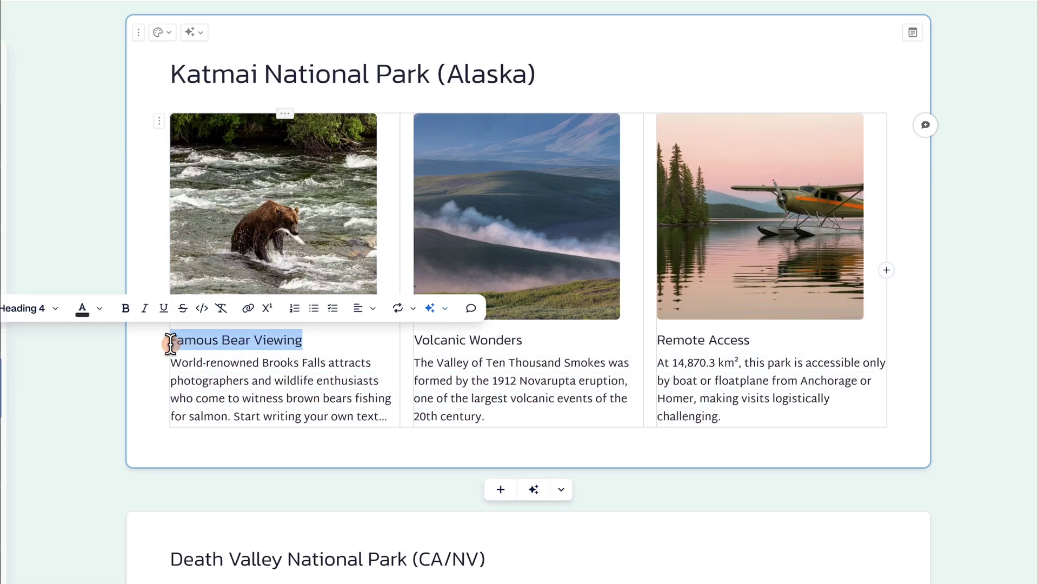
{"action": "left_click", "coordinate": [125, 308]}
{"action": "left_click_drag", "start_coordinate": [529, 340], "coordinate": [412, 340]}
{"action": "left_click", "coordinate": [357, 308]}
{"action": "left_click_drag", "start_coordinate": [781, 341], "coordinate": [658, 336]}
{"action": "left_click", "coordinate": [592, 308]}
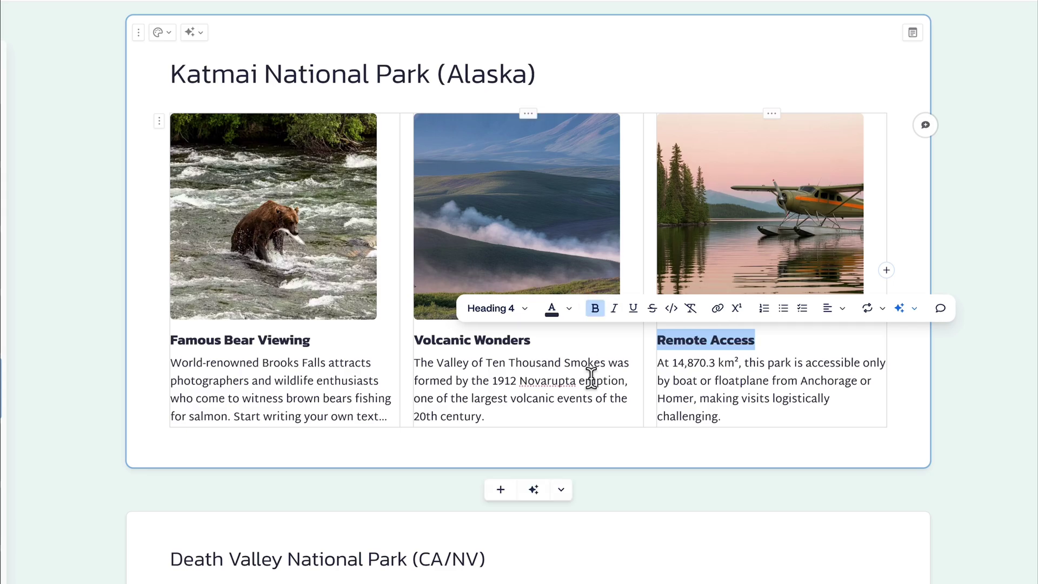
{"action": "left_click", "coordinate": [591, 377]}
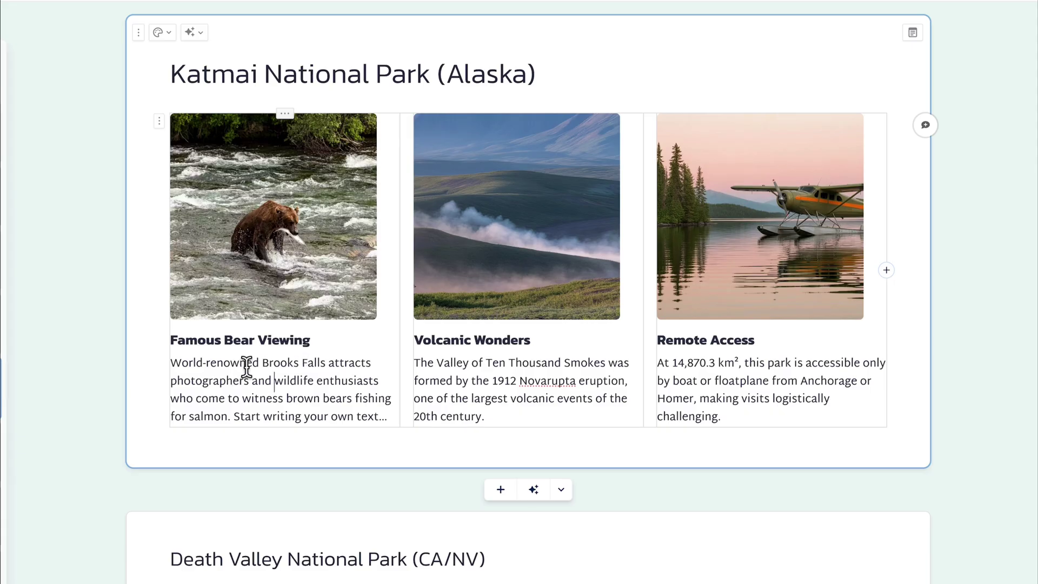
Italicise 'Brooks Falls' in the Famous Bear Viewing text, then remove the italics again.
{"action": "left_click", "coordinate": [263, 365]}
{"action": "left_click_drag", "start_coordinate": [263, 365], "coordinate": [325, 364]}
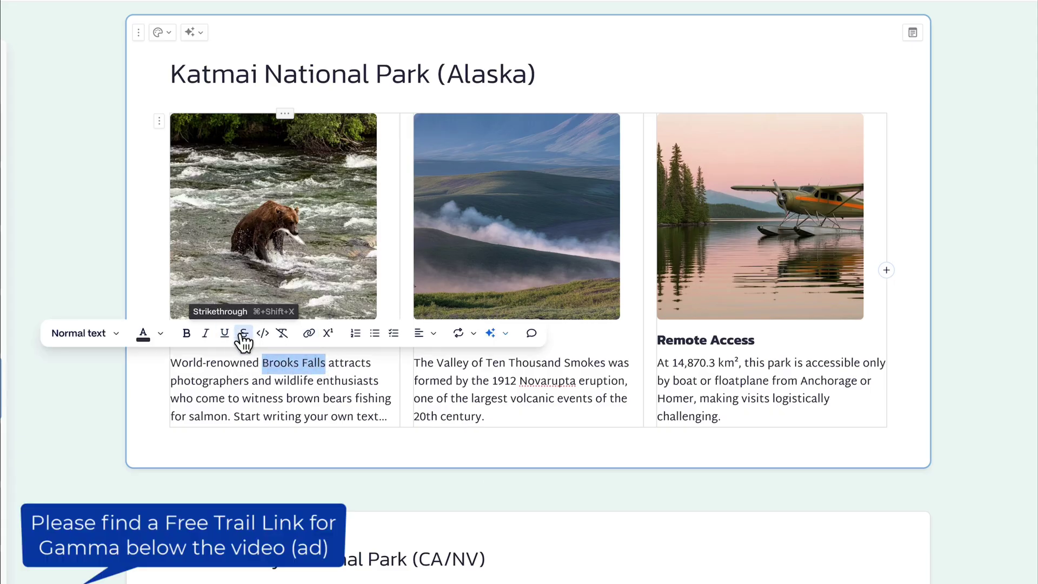
{"action": "left_click", "coordinate": [204, 333]}
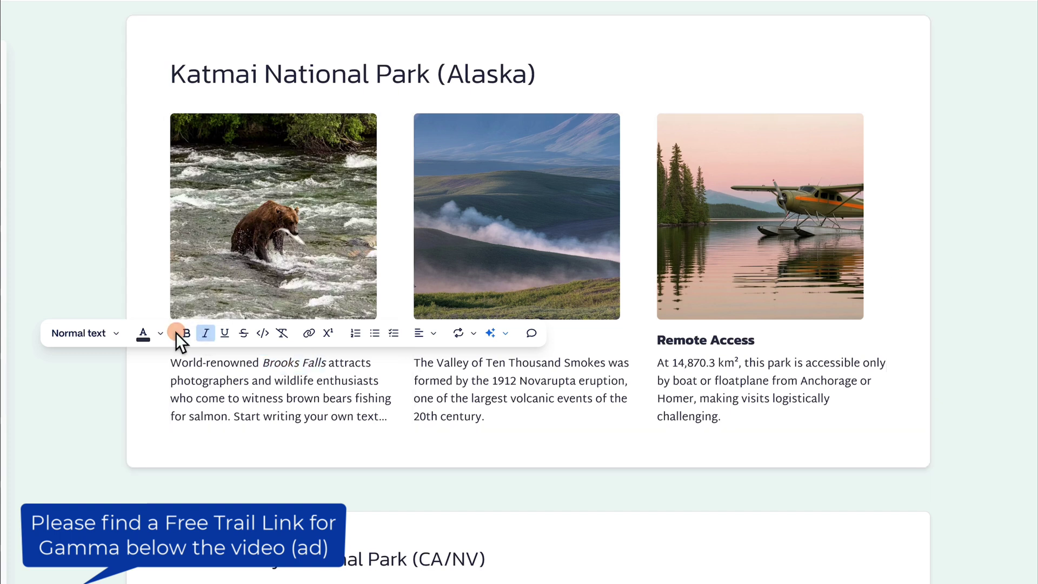
{"action": "left_click", "coordinate": [205, 333]}
{"action": "left_click", "coordinate": [370, 376]}
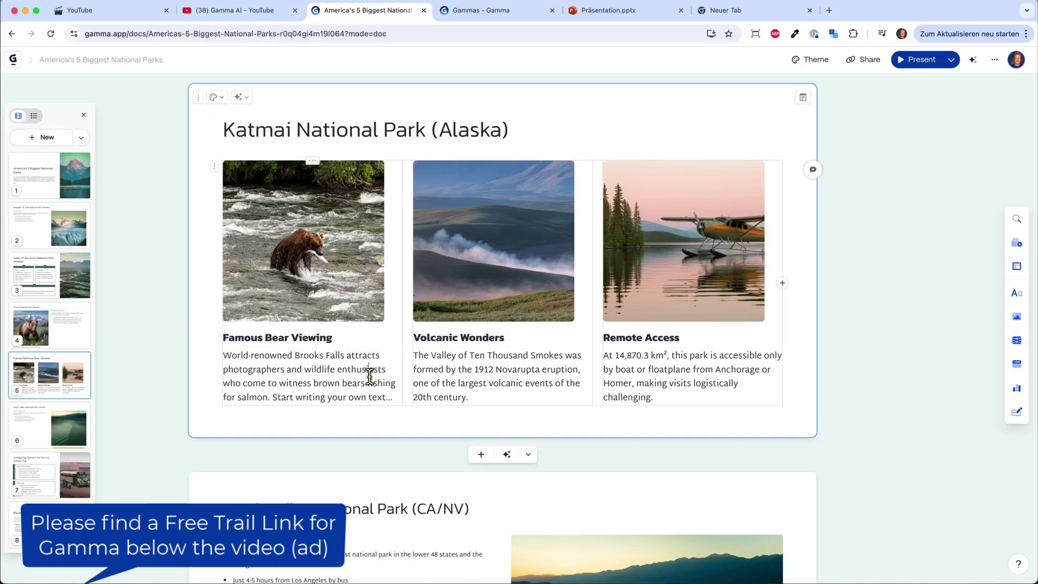
{"action": "scroll", "coordinate": [340, 360], "scroll_direction": "down", "scroll_amount": 1}
{"action": "scroll", "coordinate": [337, 357], "scroll_direction": "down", "scroll_amount": 15}
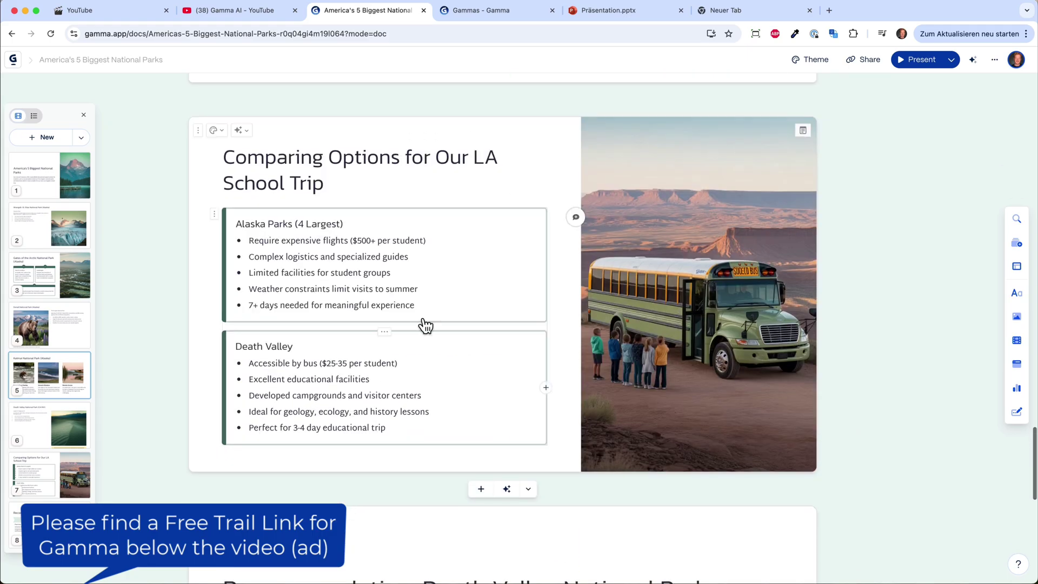
{"action": "left_click", "coordinate": [715, 316]}
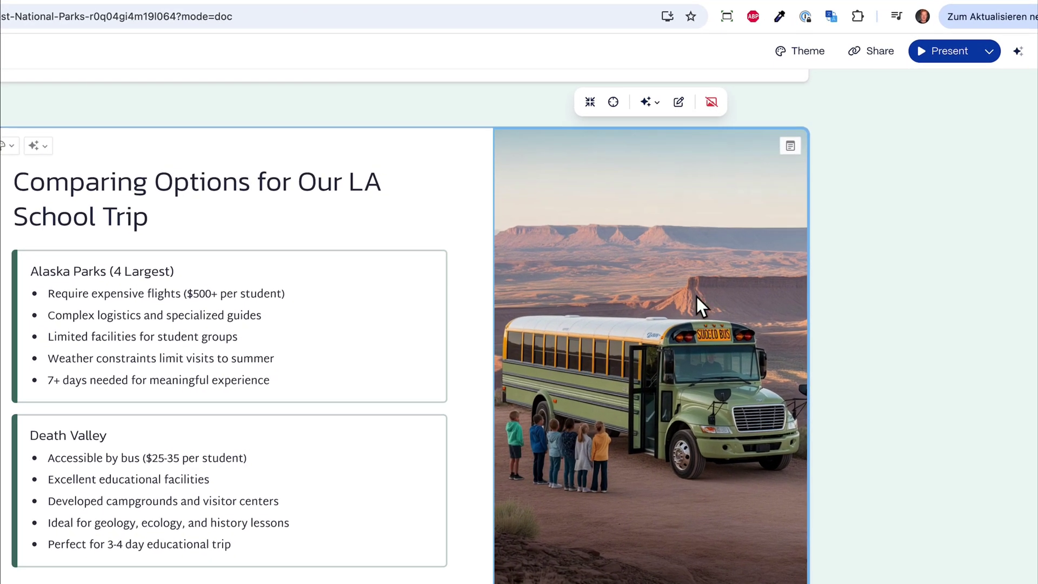
{"action": "left_click", "coordinate": [647, 103]}
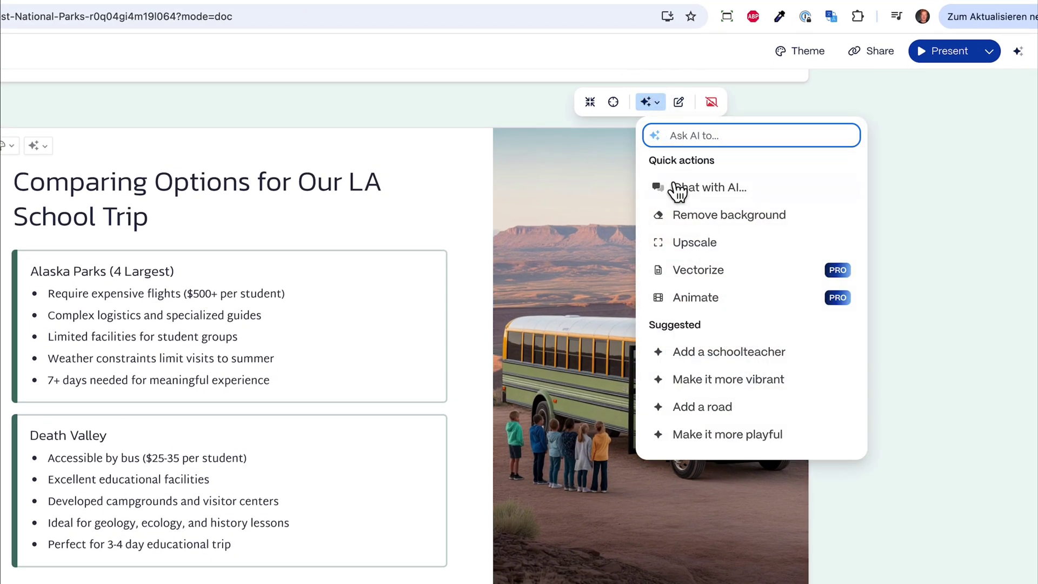
{"action": "scroll", "coordinate": [540, 281], "scroll_direction": "down", "scroll_amount": 5}
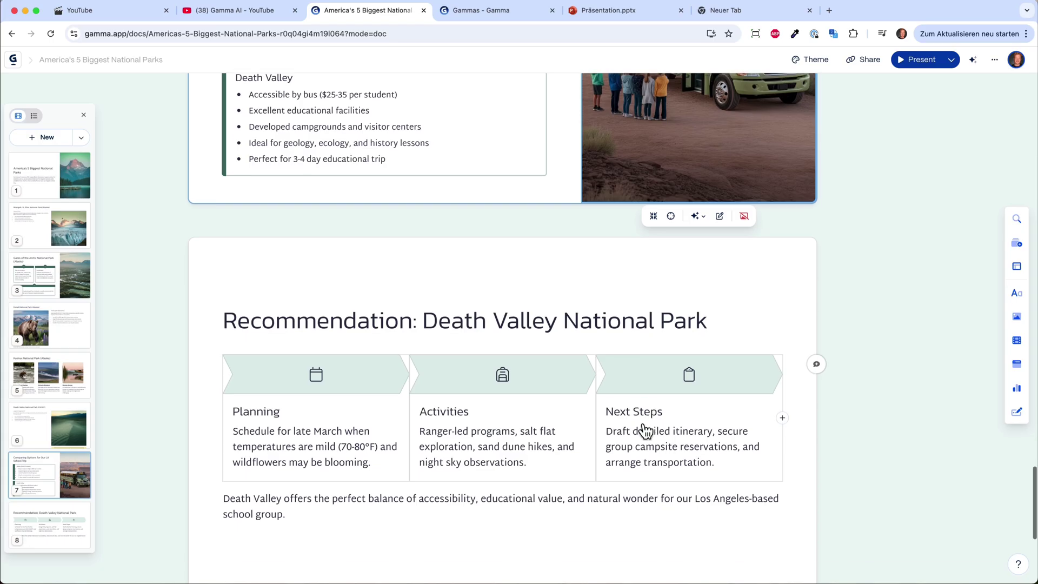
{"action": "scroll", "coordinate": [643, 430], "scroll_direction": "down", "scroll_amount": 1}
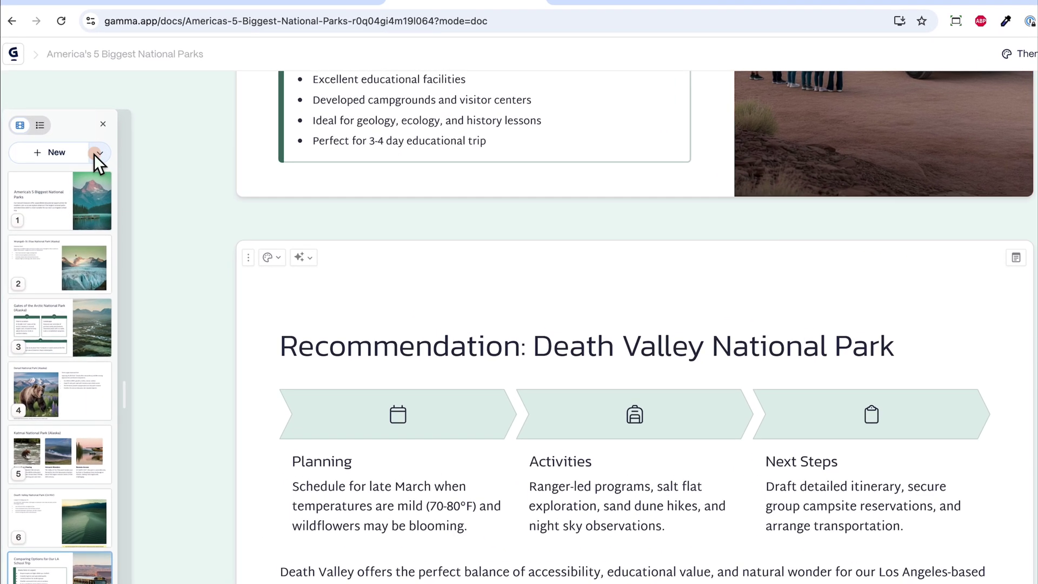
Generate a ninth card with AI from a prompt to calculate the trip cost per student.
{"action": "left_click", "coordinate": [81, 137]}
{"action": "left_click", "coordinate": [125, 177]}
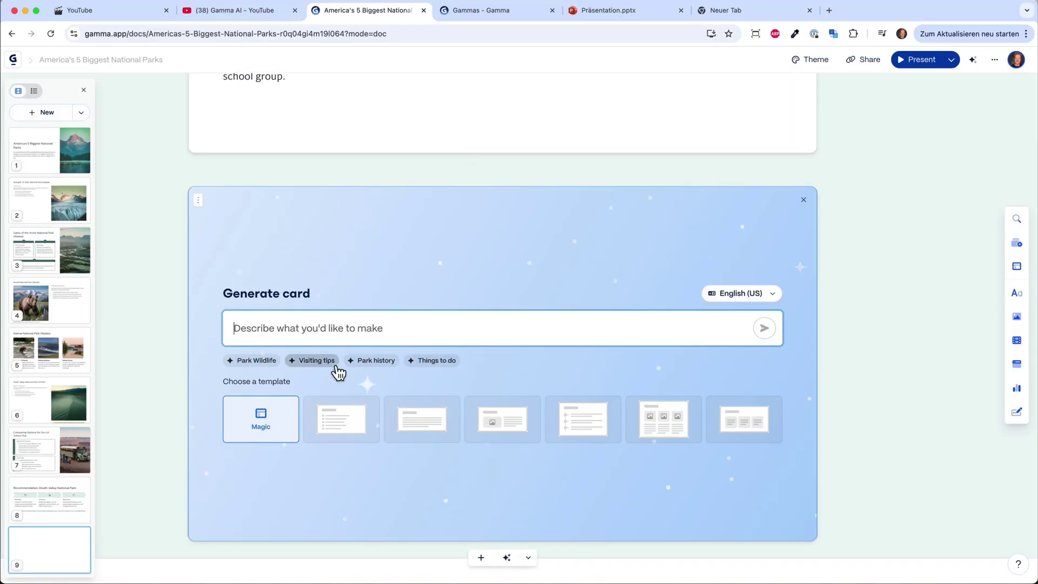
{"action": "type", "text": "calculate the cost oer individual for our tri"}
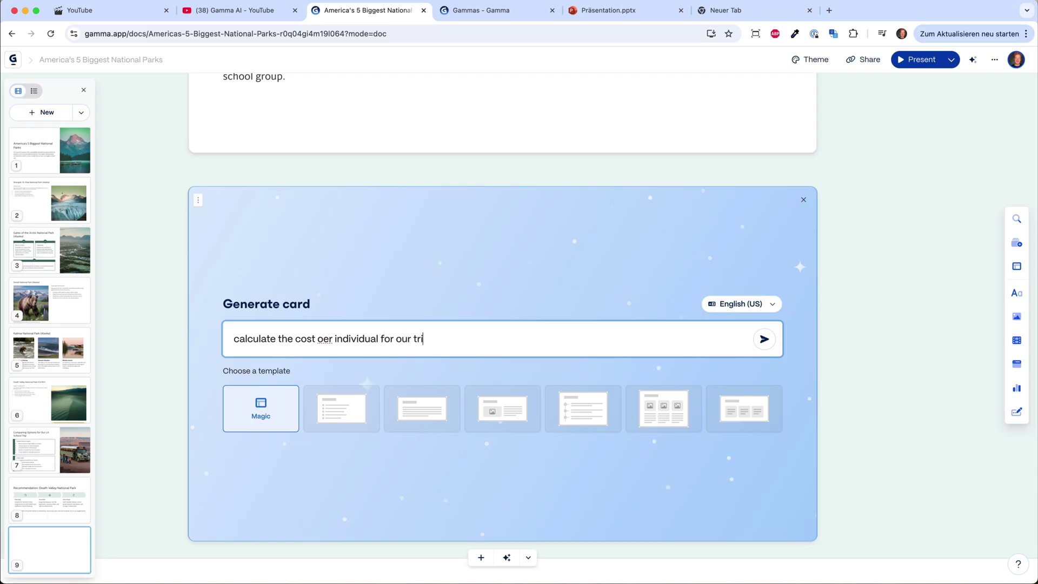
{"action": "type", "text": "p"}
{"action": "left_click", "coordinate": [759, 346]}
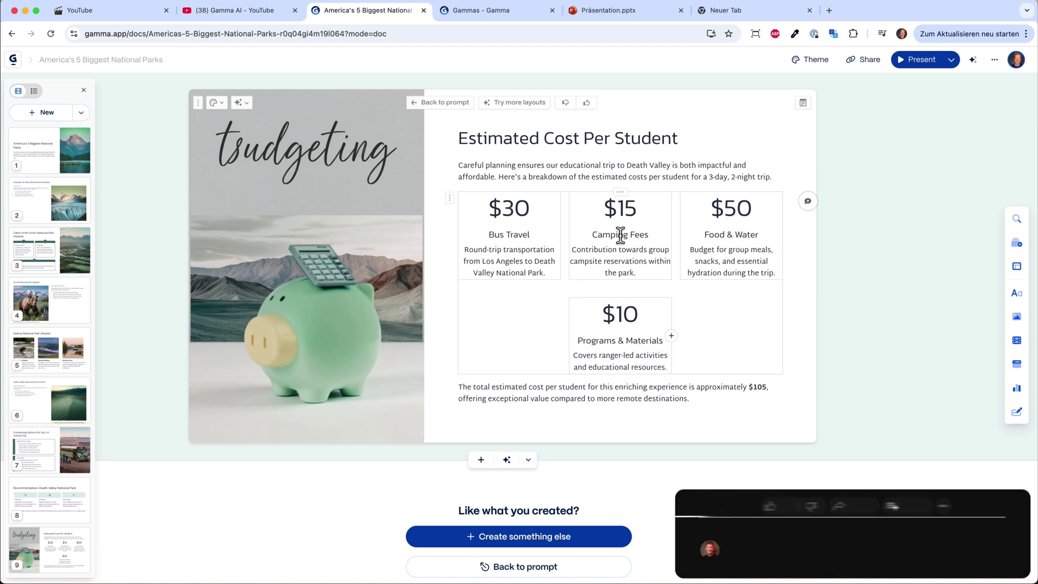
Change Bus Travel from $30 to $45 and Camping Fees from $15 to $85, leaving Food & Water at $50.
{"action": "double_click", "coordinate": [541, 209]}
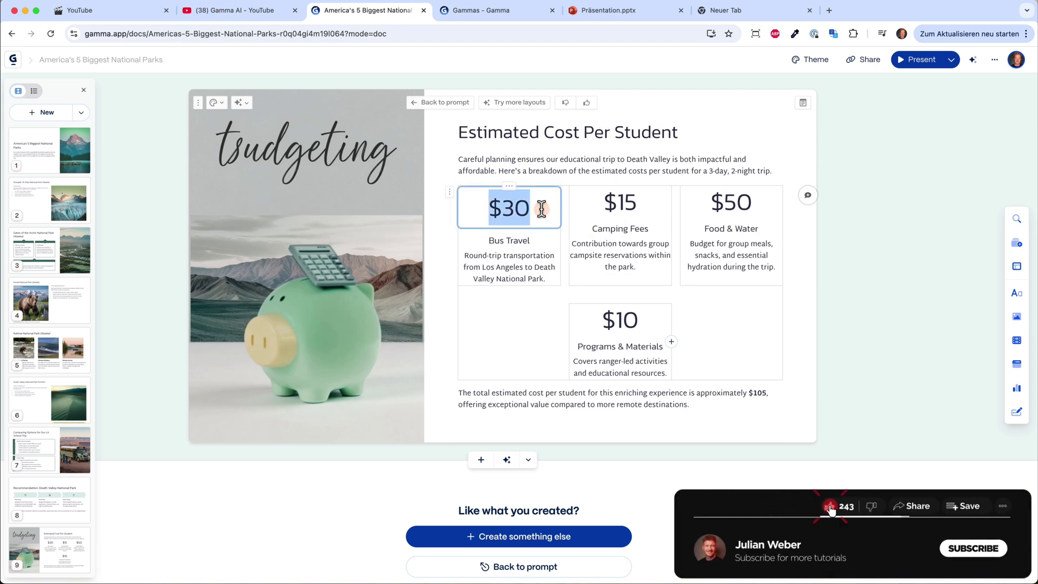
{"action": "key", "text": "Right"}
{"action": "key", "text": "BackSpace"}
{"action": "key", "text": "BackSpace"}
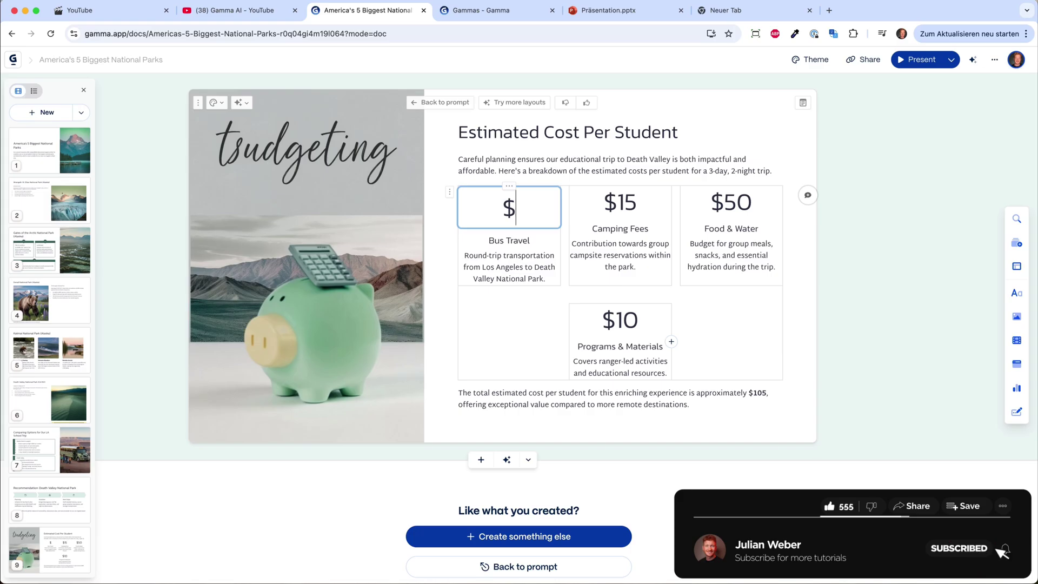
{"action": "type", "text": "45"}
{"action": "double_click", "coordinate": [594, 206]}
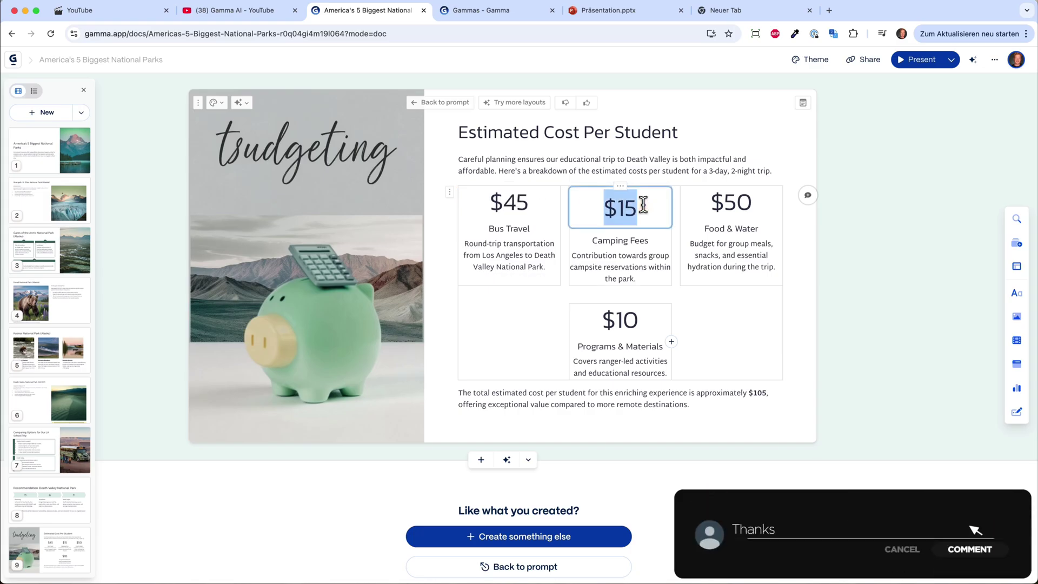
{"action": "key", "text": "Right"}
{"action": "key", "text": "BackSpace"}
{"action": "key", "text": "BackSpace"}
{"action": "type", "text": "85"}
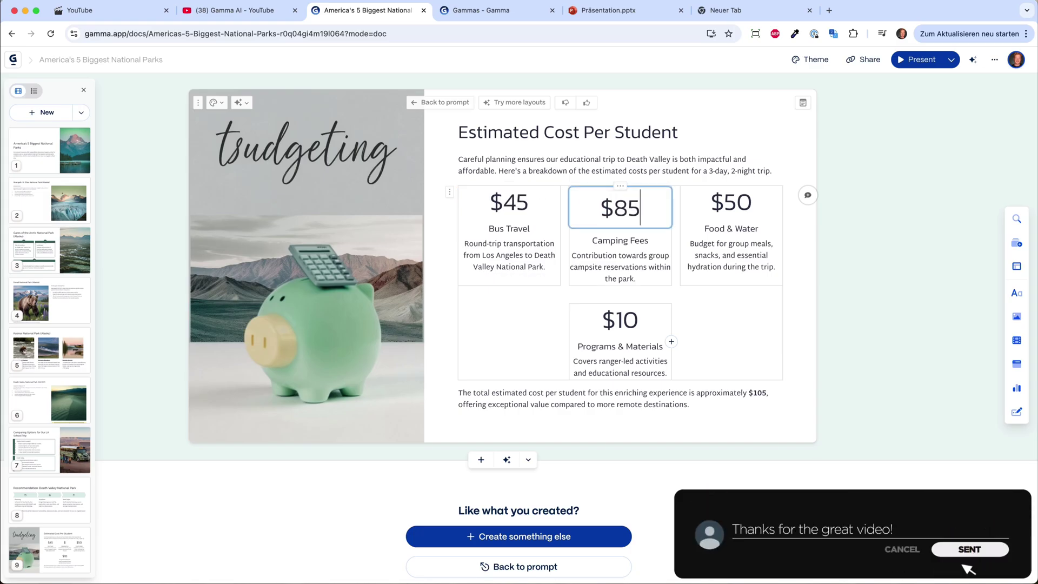
{"action": "double_click", "coordinate": [756, 205]}
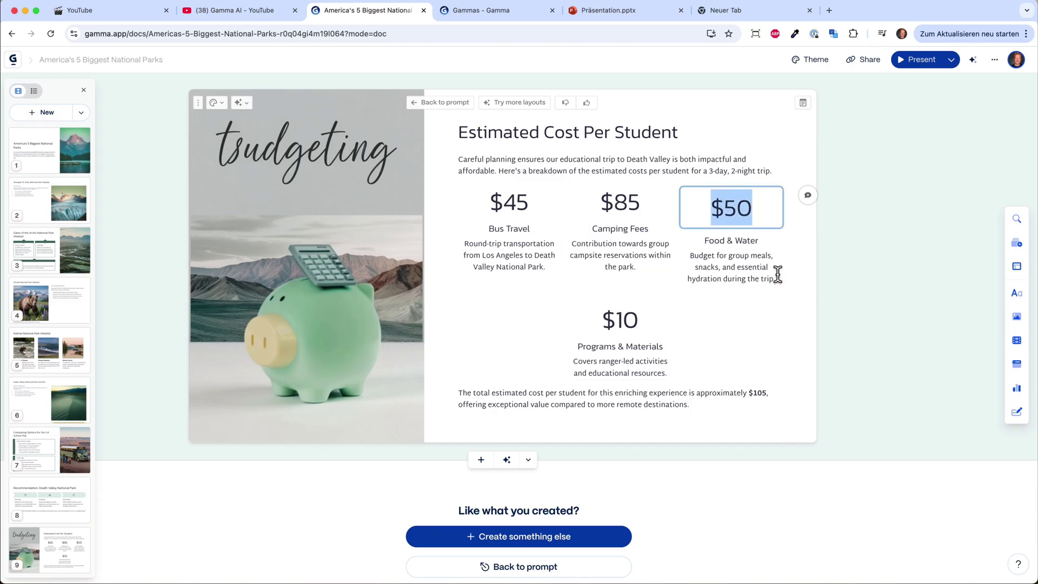
{"action": "left_click", "coordinate": [809, 249]}
{"action": "scroll", "coordinate": [491, 302], "scroll_direction": "up", "scroll_amount": 2}
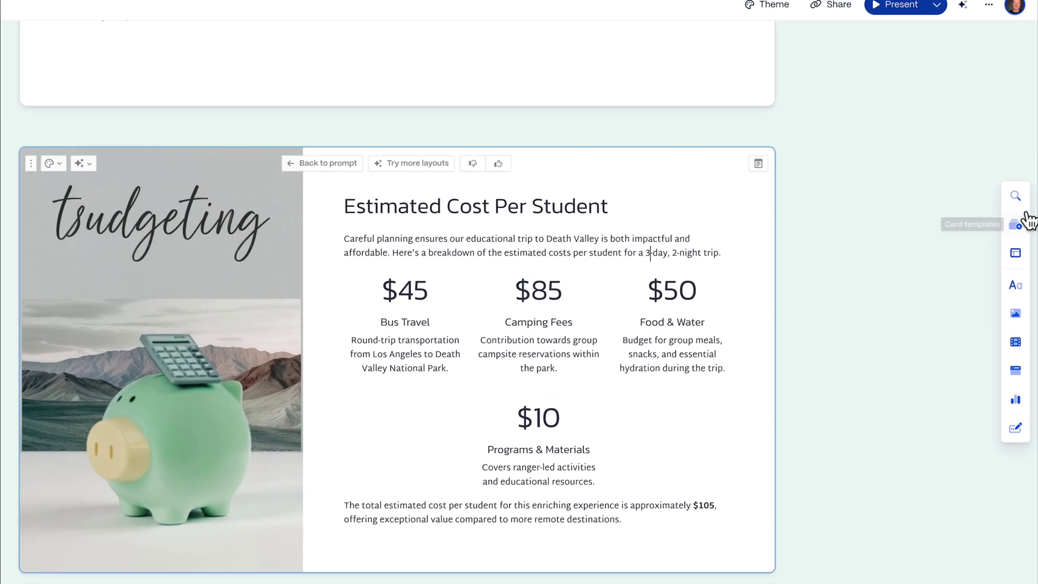
{"action": "left_click", "coordinate": [1023, 285]}
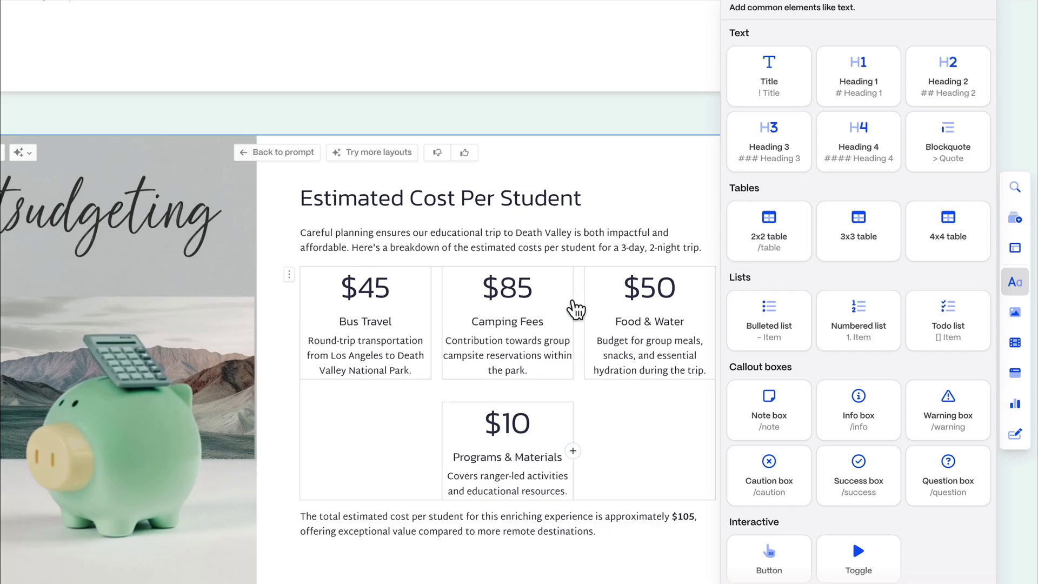
{"action": "scroll", "coordinate": [755, 413], "scroll_direction": "down", "scroll_amount": 1}
{"action": "scroll", "coordinate": [755, 414], "scroll_direction": "down", "scroll_amount": 2}
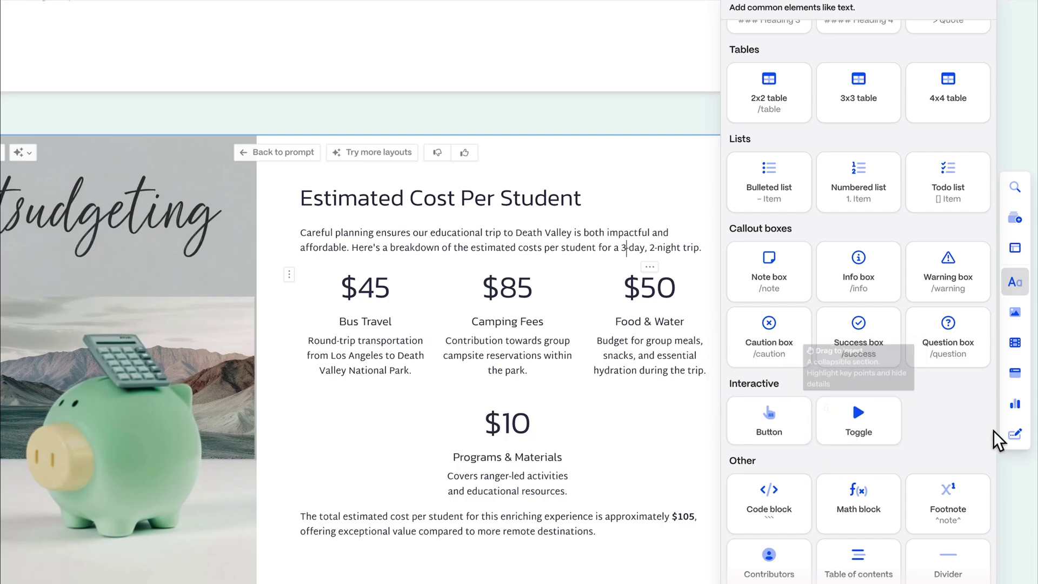
{"action": "scroll", "coordinate": [787, 491], "scroll_direction": "down", "scroll_amount": 1}
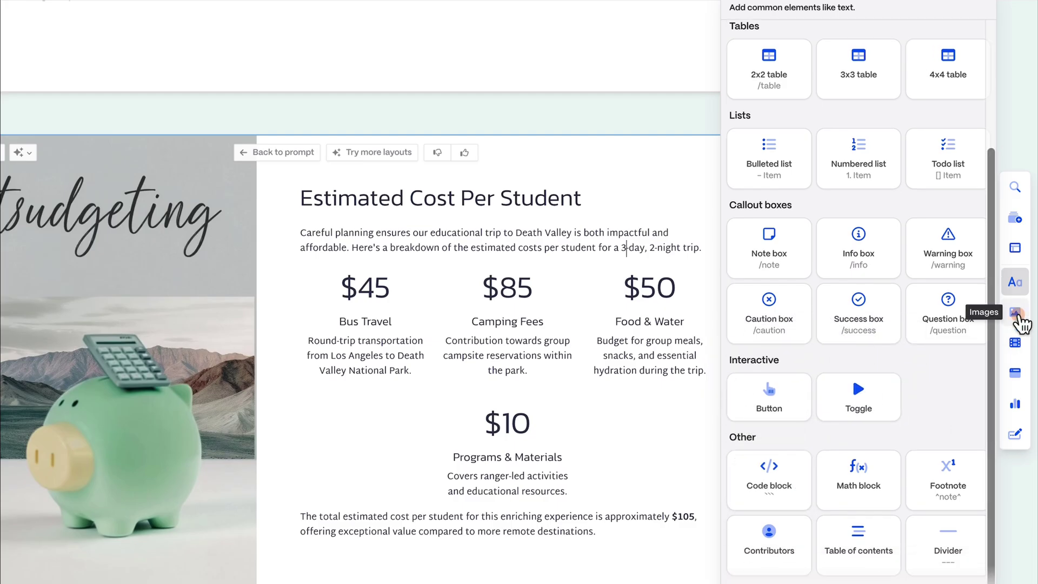
{"action": "mouse_move", "coordinate": [1018, 319]}
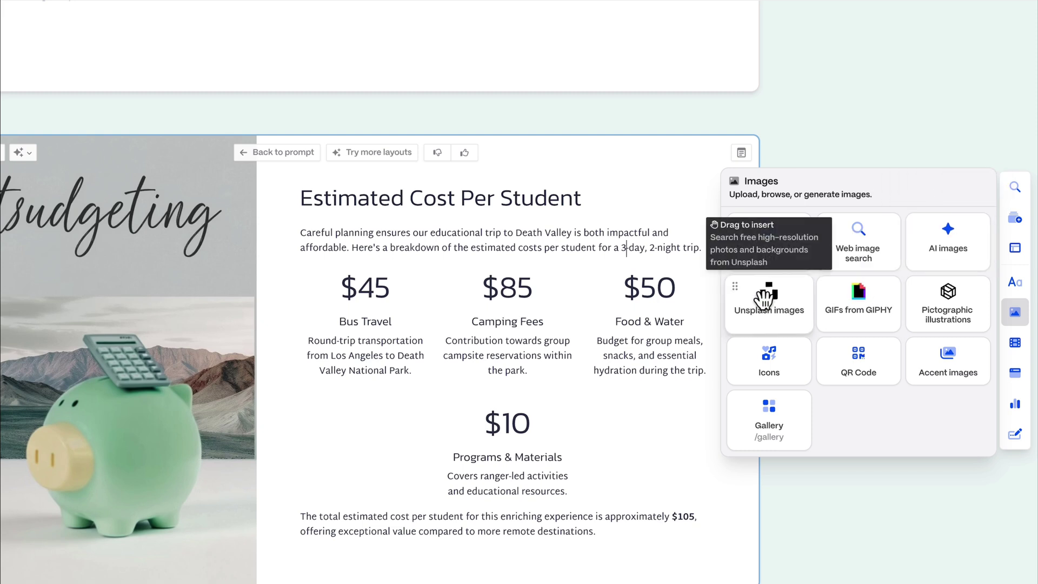
{"action": "mouse_move", "coordinate": [1016, 344]}
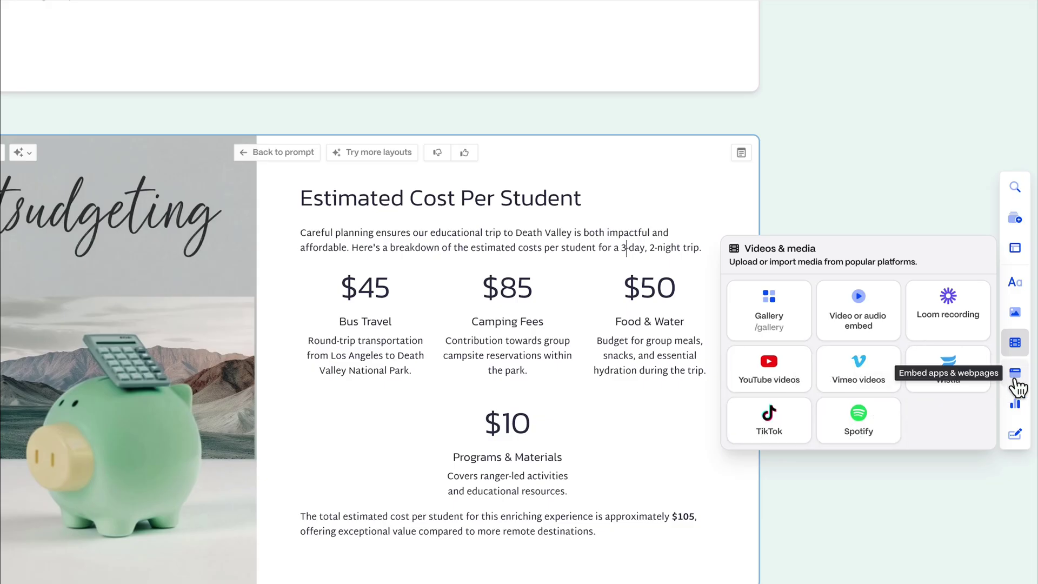
{"action": "mouse_move", "coordinate": [1016, 378]}
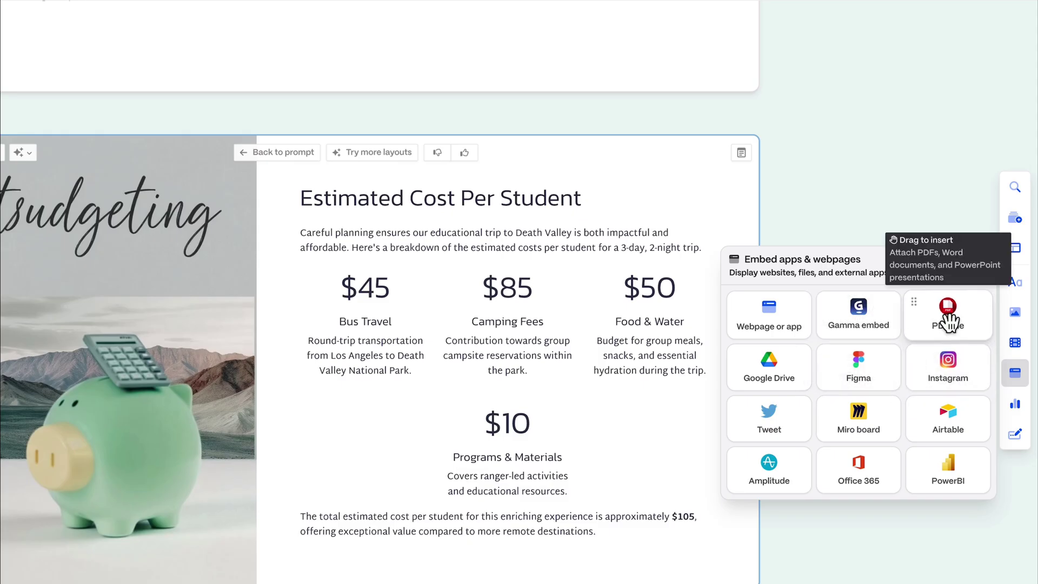
{"action": "left_click", "coordinate": [1012, 406]}
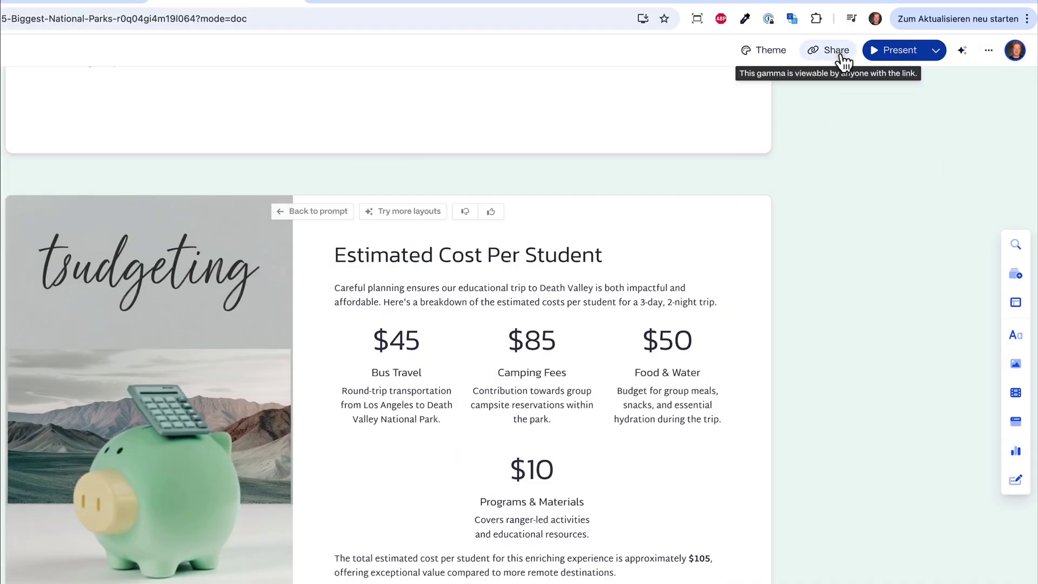
Review the deck's export formats in the Share dialog, then close it.
{"action": "left_click", "coordinate": [837, 52]}
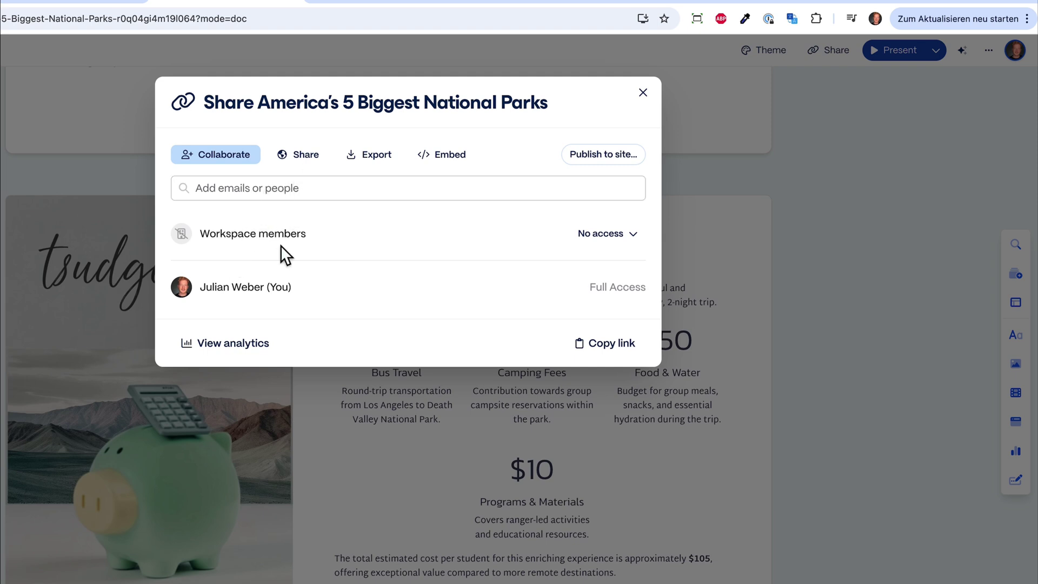
{"action": "left_click", "coordinate": [367, 155]}
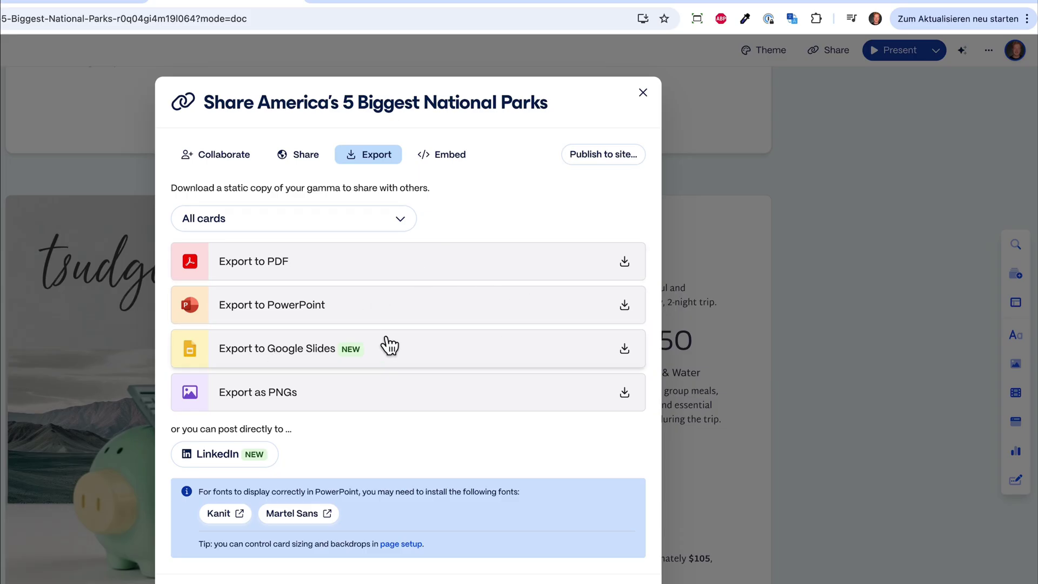
{"action": "left_click", "coordinate": [641, 92]}
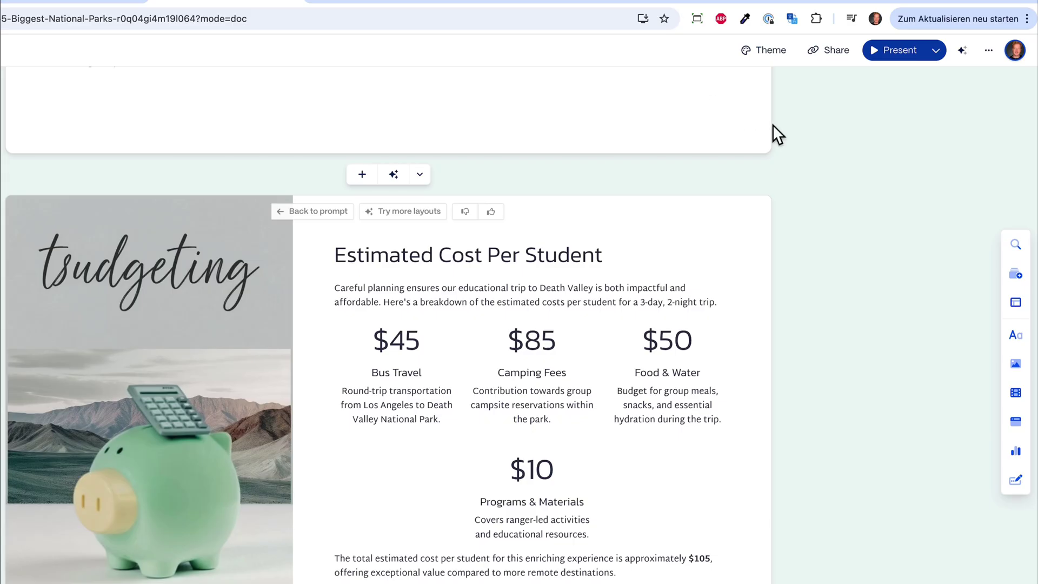
Present the deck from the title card through the park cards to the final card, then return to the editor.
{"action": "left_click", "coordinate": [898, 52]}
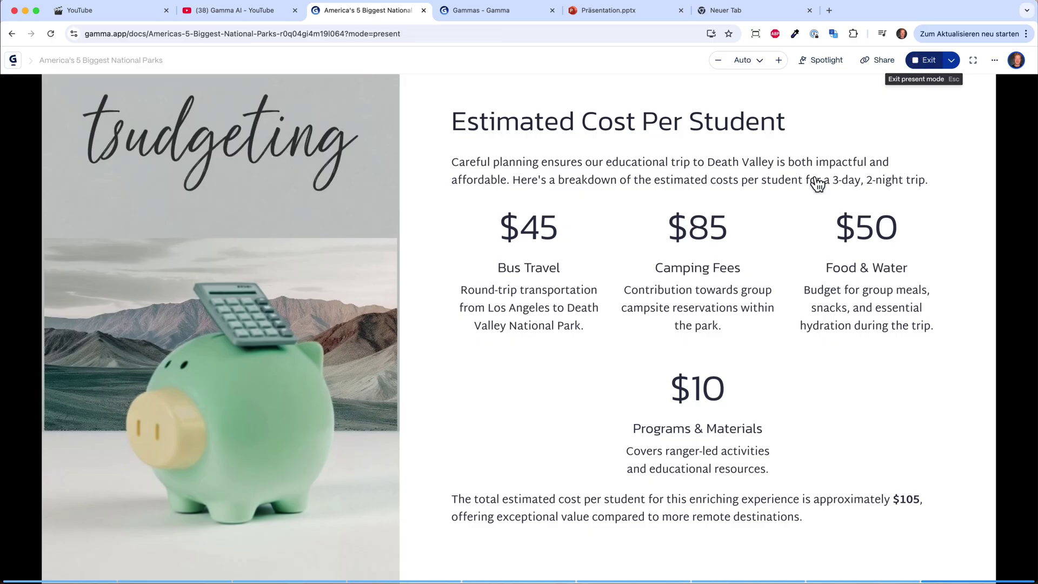
{"action": "left_click", "coordinate": [922, 60]}
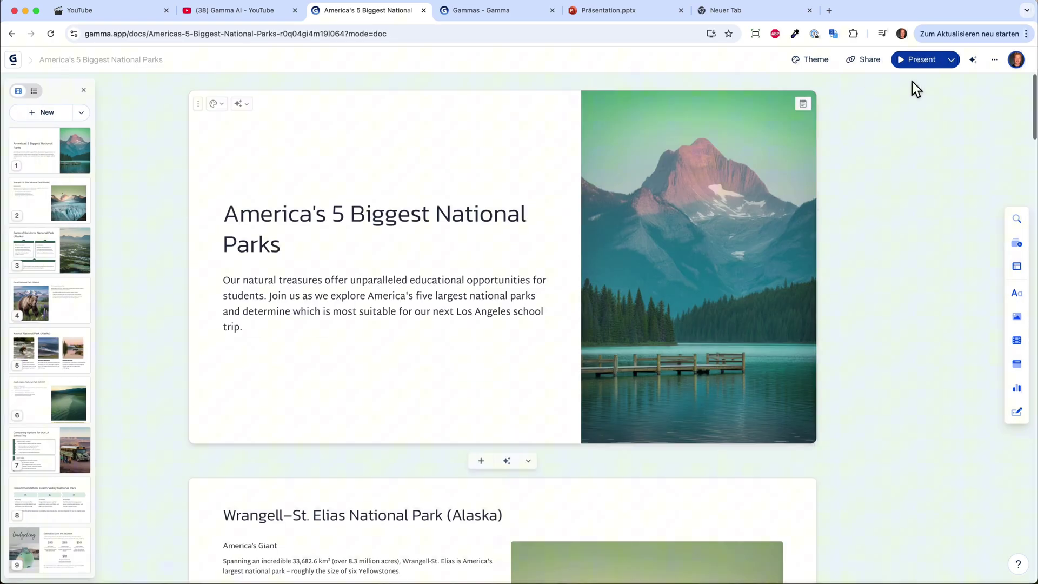
{"action": "left_click", "coordinate": [917, 60]}
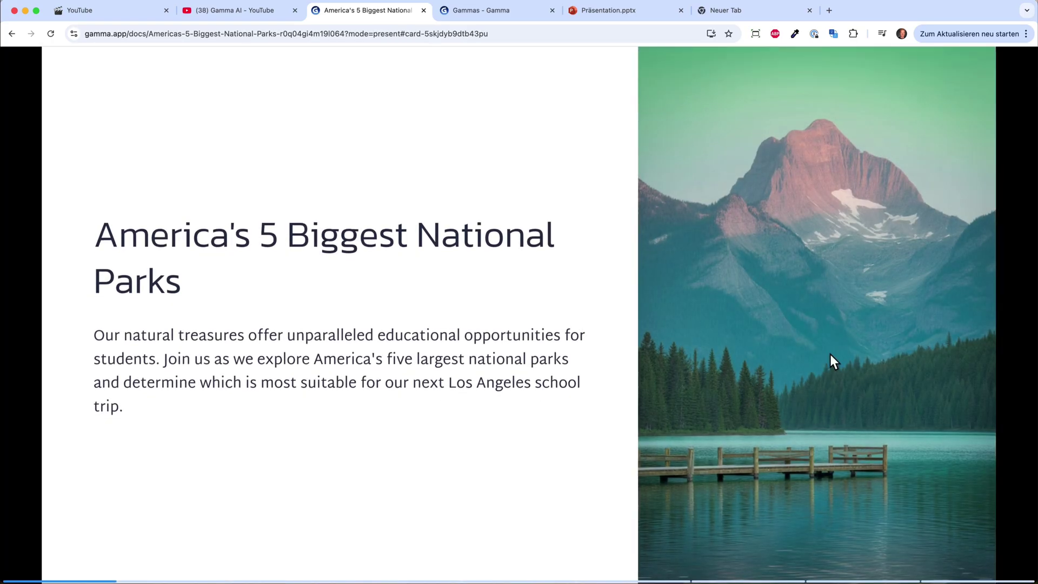
{"action": "key", "text": "Right"}
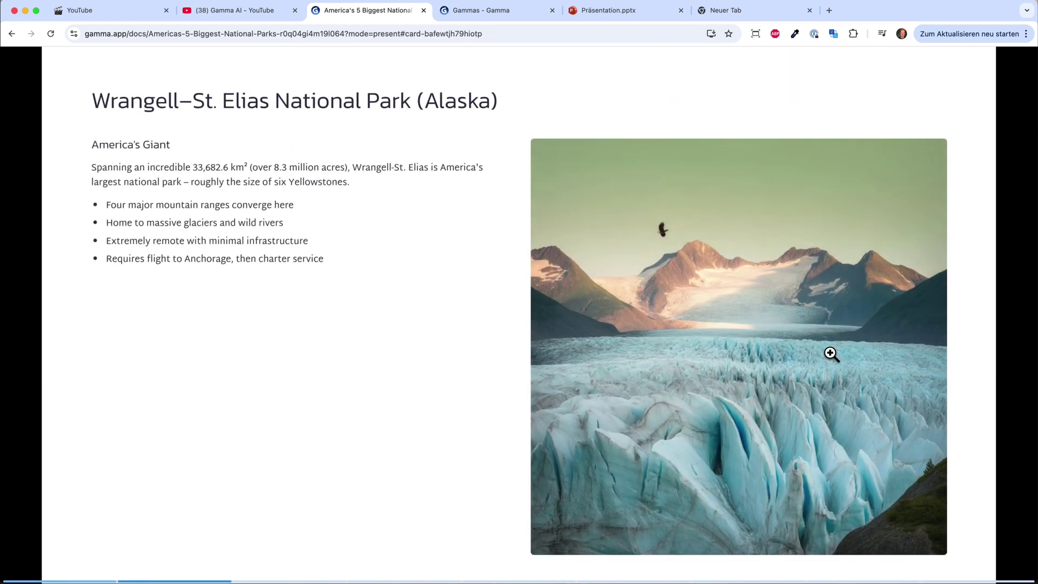
{"action": "key", "text": "Right"}
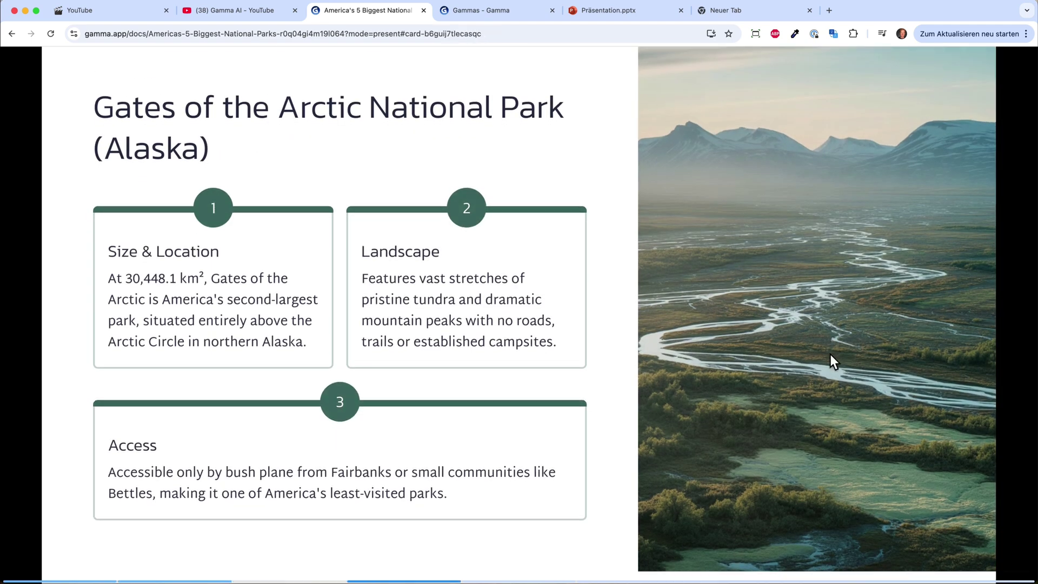
{"action": "key", "text": "Right"}
{"action": "key", "text": "Right"}
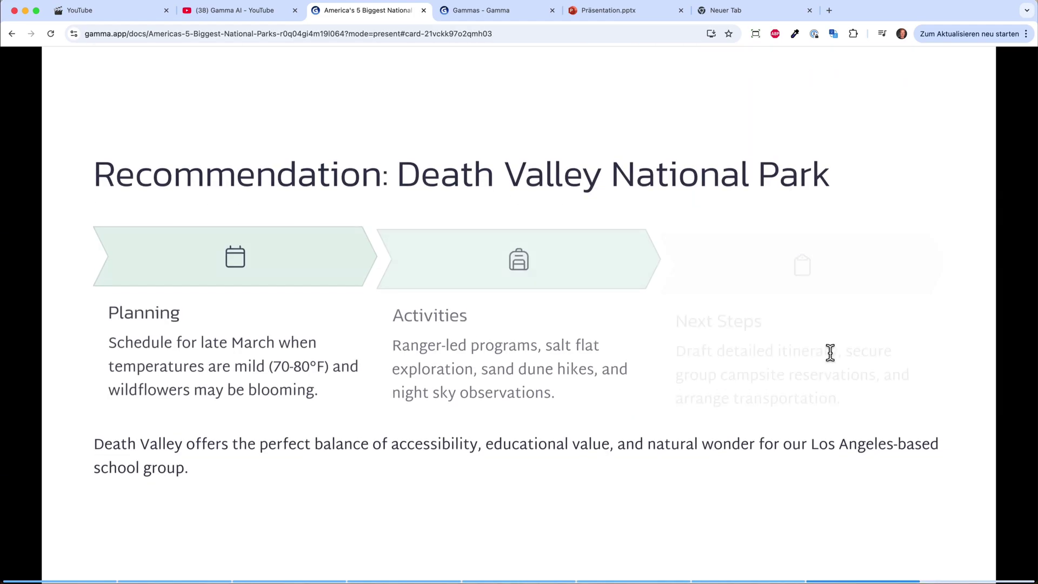
{"action": "key", "text": "Right"}
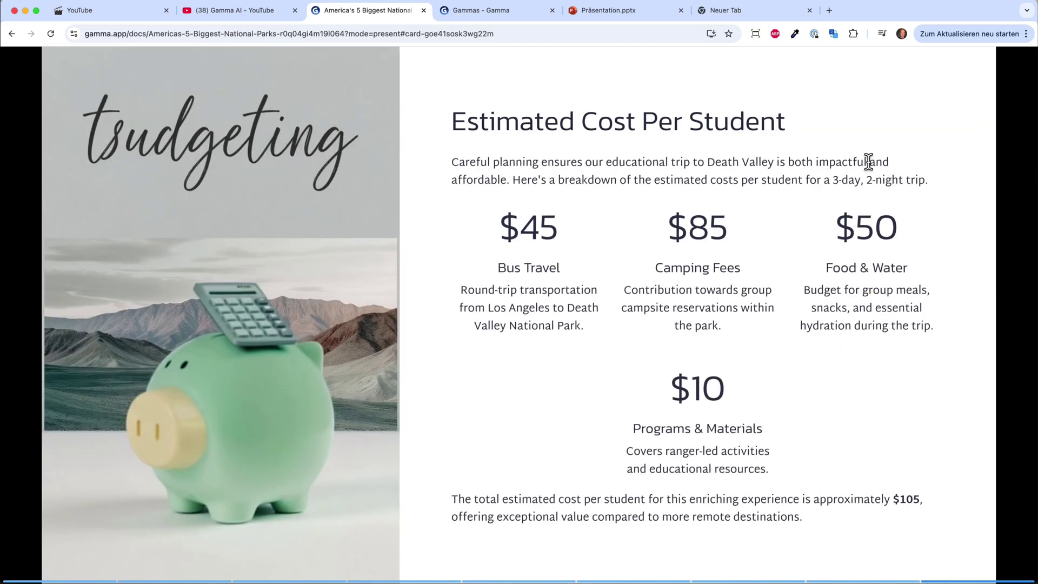
{"action": "key", "text": "Escape"}
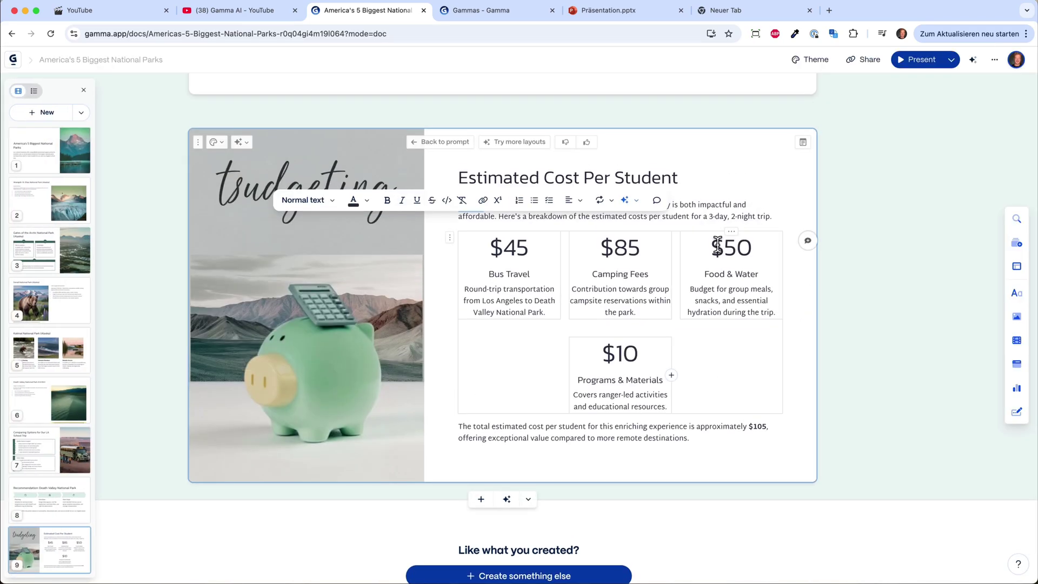
{"action": "scroll", "coordinate": [735, 227], "scroll_direction": "up", "scroll_amount": 20}
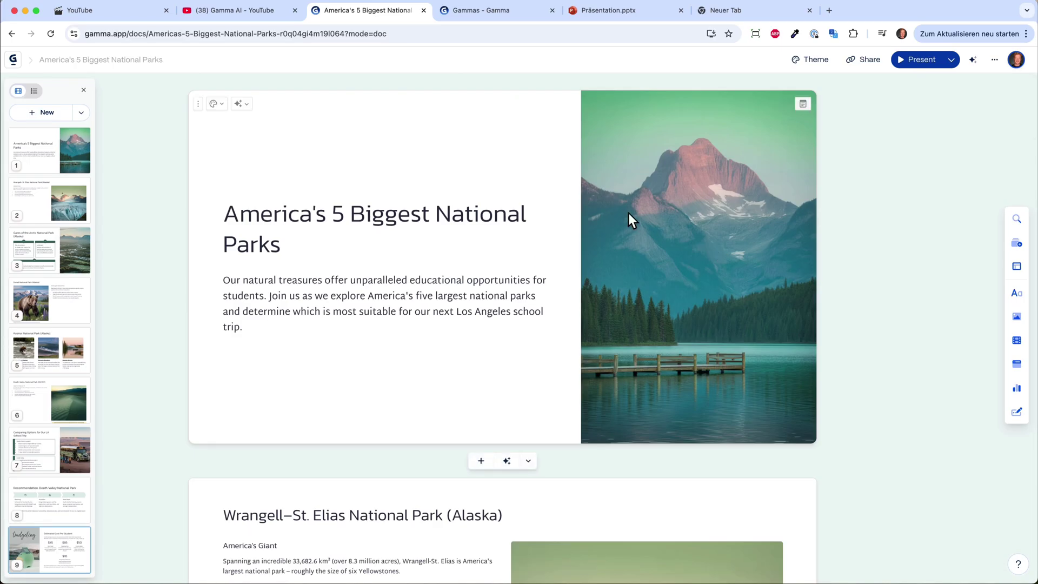
From the Gamma dashboard, browse the create-with-AI Generate options, then back out to the choices.
{"action": "left_click", "coordinate": [13, 61]}
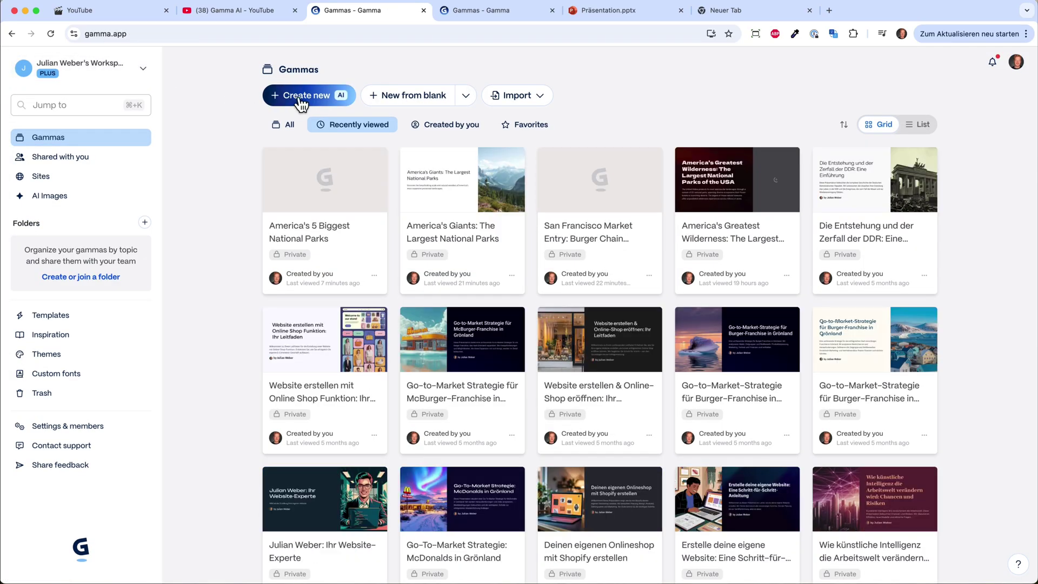
{"action": "left_click", "coordinate": [265, 14]}
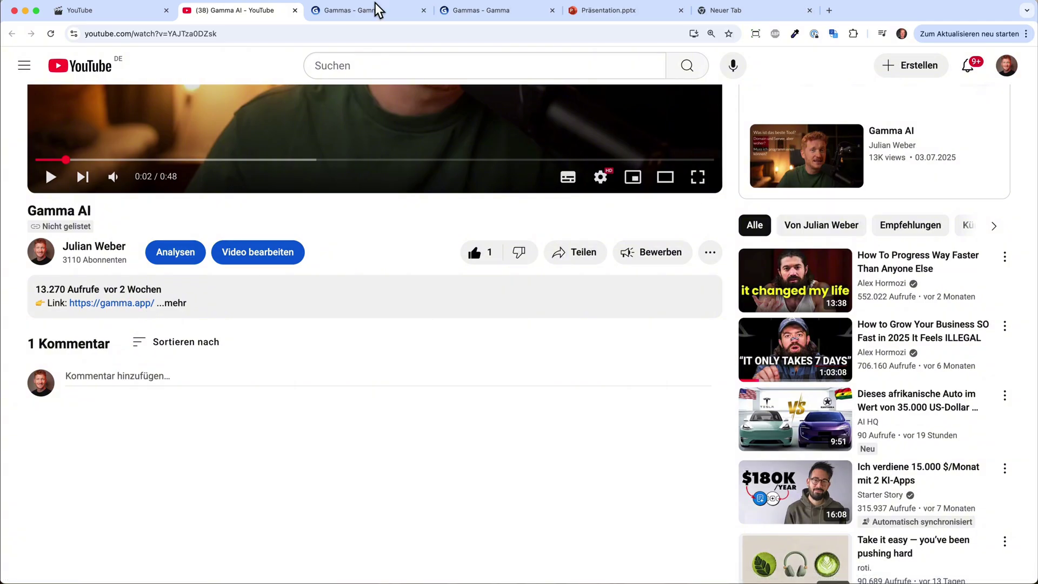
{"action": "left_click", "coordinate": [385, 13]}
{"action": "left_click", "coordinate": [301, 96]}
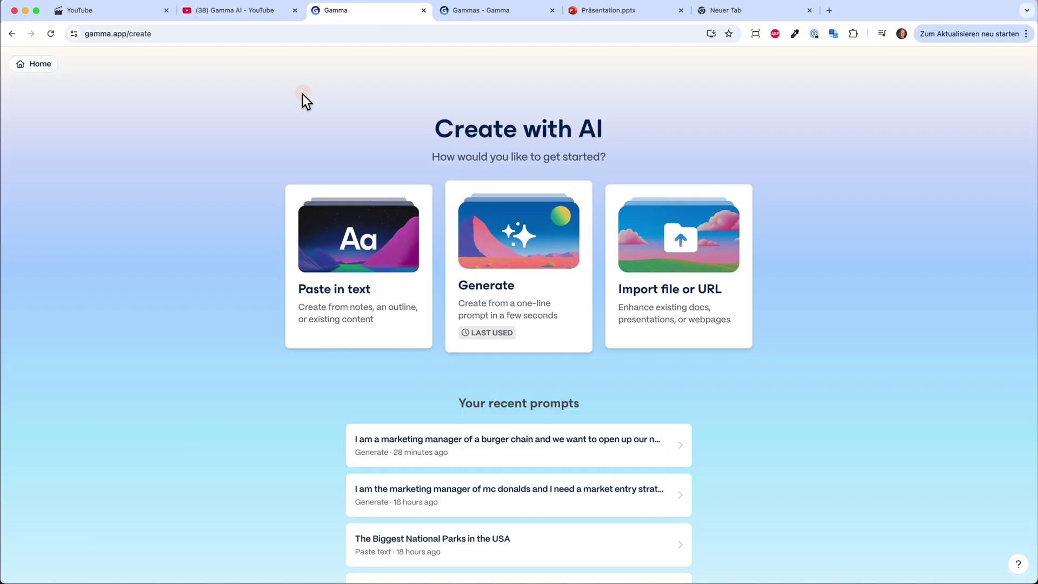
{"action": "left_click", "coordinate": [486, 267]}
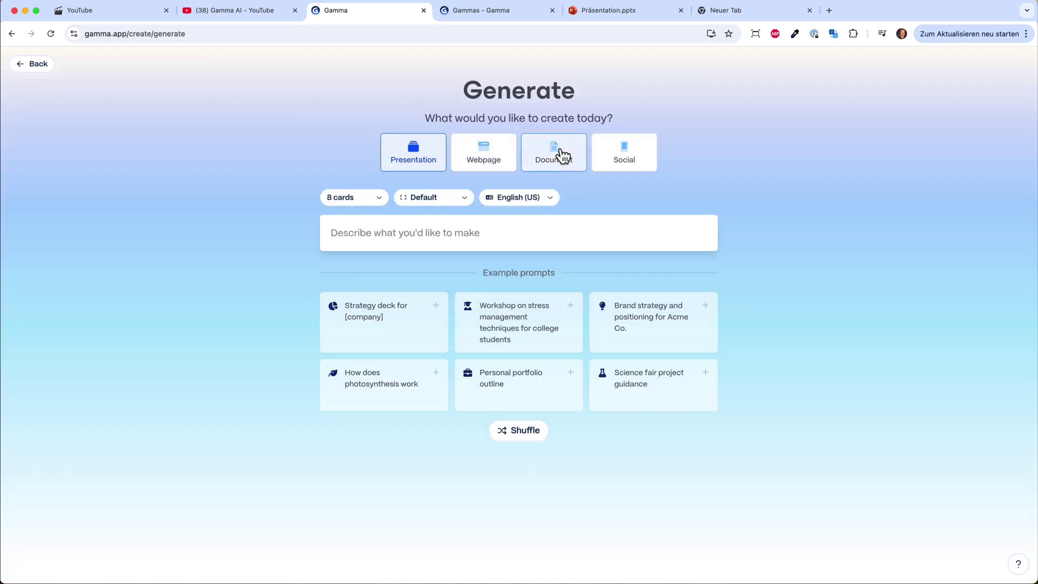
{"action": "left_click", "coordinate": [33, 66]}
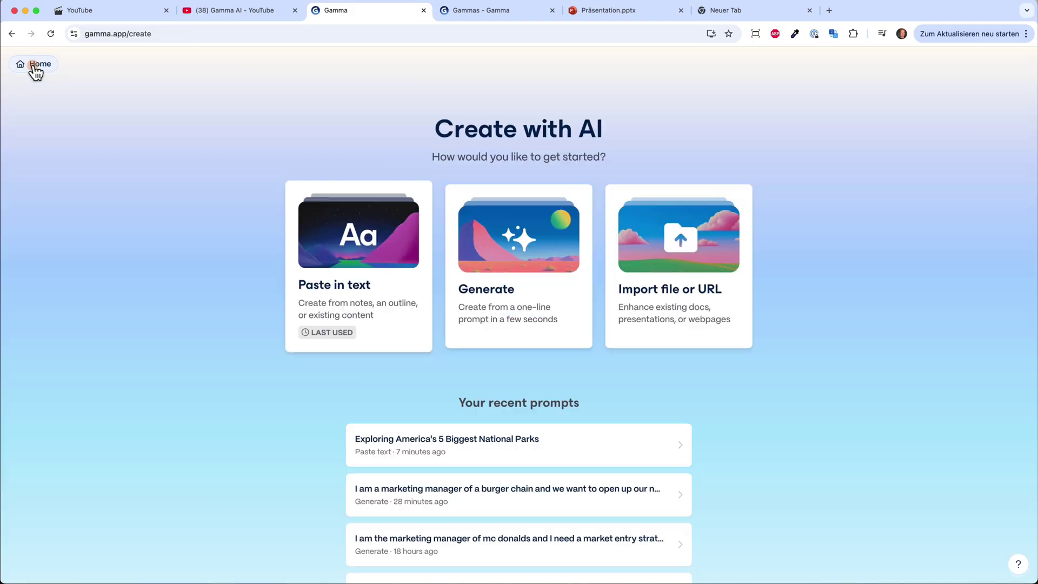
Open 'Website erstellen mit Online Shop Funktion: Ihr Leitfaden' and scroll through its cards, ending at the title card.
{"action": "left_click", "coordinate": [43, 66]}
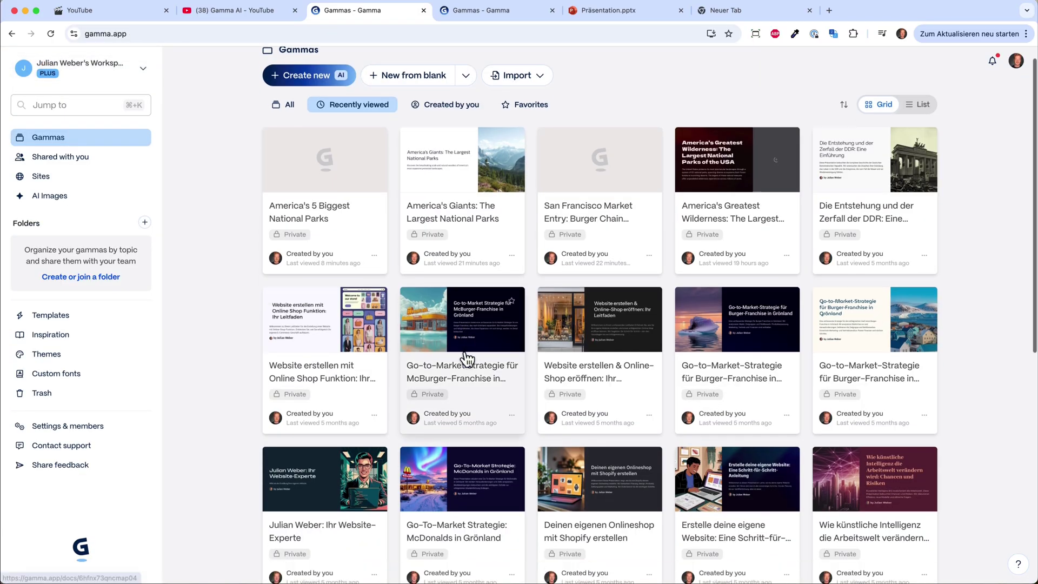
{"action": "scroll", "coordinate": [465, 359], "scroll_direction": "down", "scroll_amount": 9}
{"action": "scroll", "coordinate": [466, 359], "scroll_direction": "up", "scroll_amount": 9}
{"action": "scroll", "coordinate": [464, 346], "scroll_direction": "down", "scroll_amount": 1}
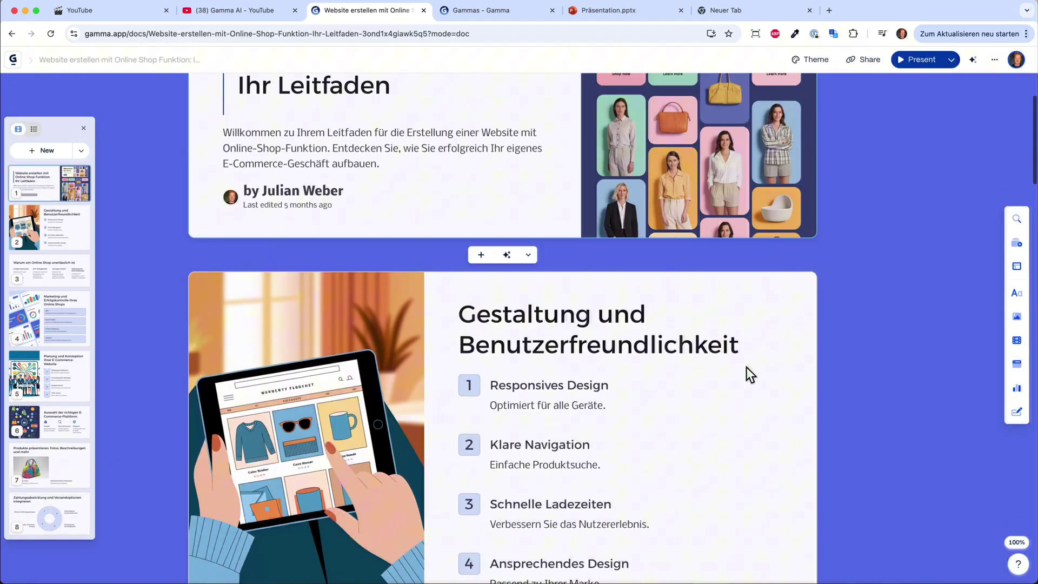
{"action": "scroll", "coordinate": [746, 365], "scroll_direction": "down", "scroll_amount": 10}
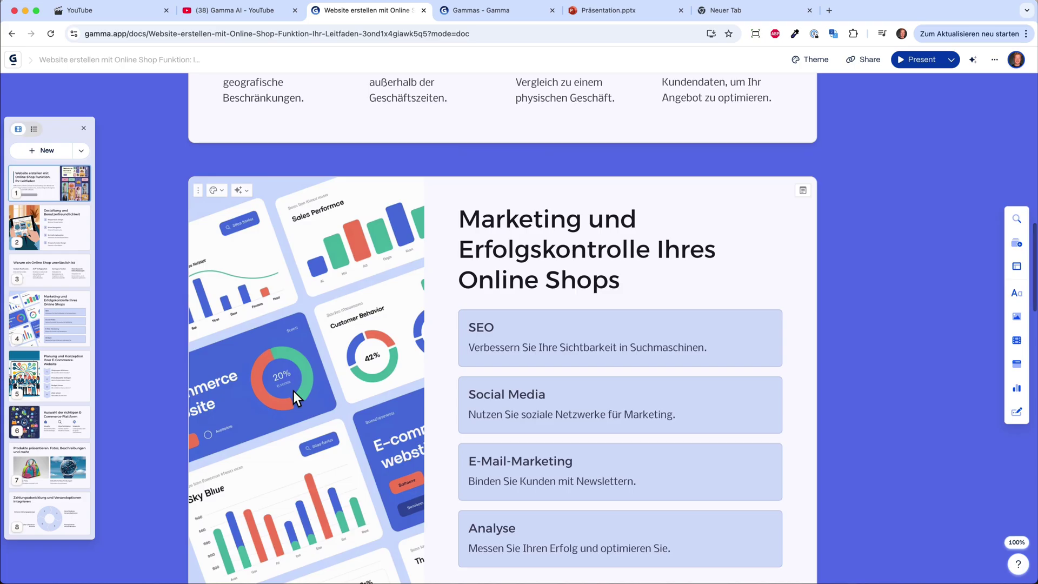
{"action": "scroll", "coordinate": [293, 391], "scroll_direction": "down", "scroll_amount": 4}
{"action": "scroll", "coordinate": [331, 439], "scroll_direction": "down", "scroll_amount": 13}
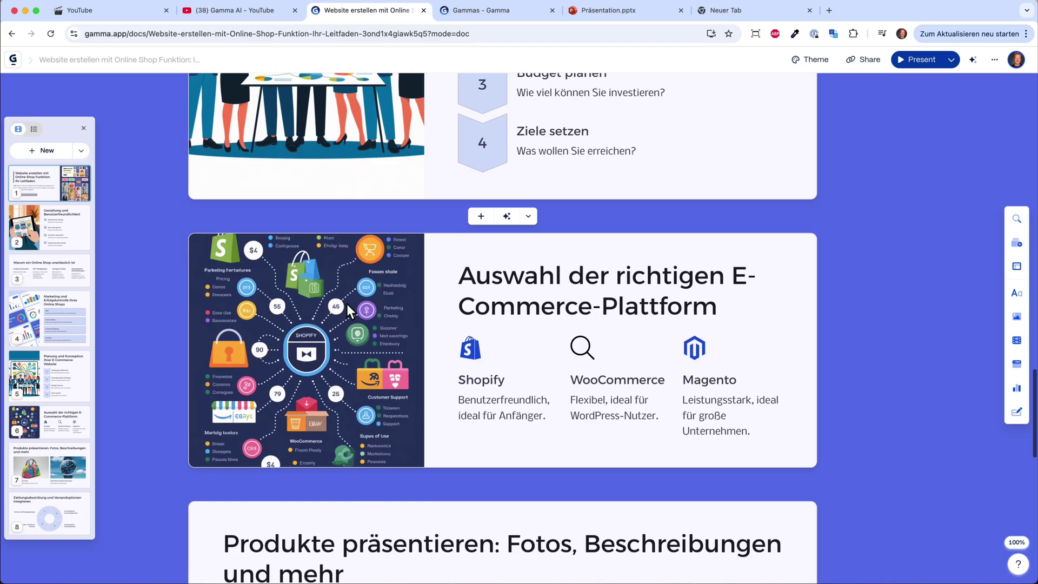
{"action": "scroll", "coordinate": [354, 248], "scroll_direction": "up", "scroll_amount": 20}
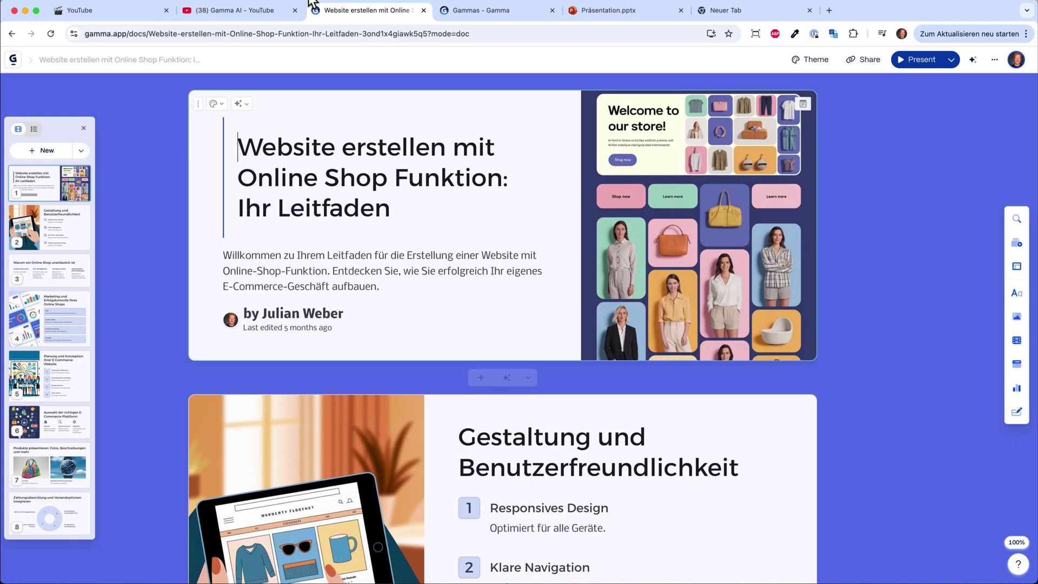
On the Gamma AI YouTube video, remove the like and then like it again.
{"action": "left_click", "coordinate": [241, 14]}
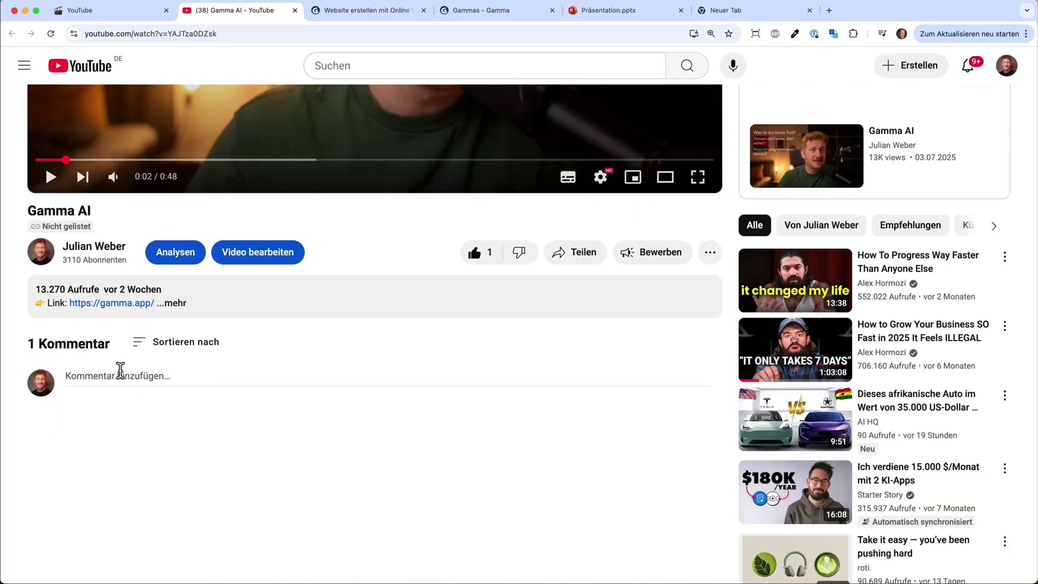
{"action": "left_click", "coordinate": [475, 262]}
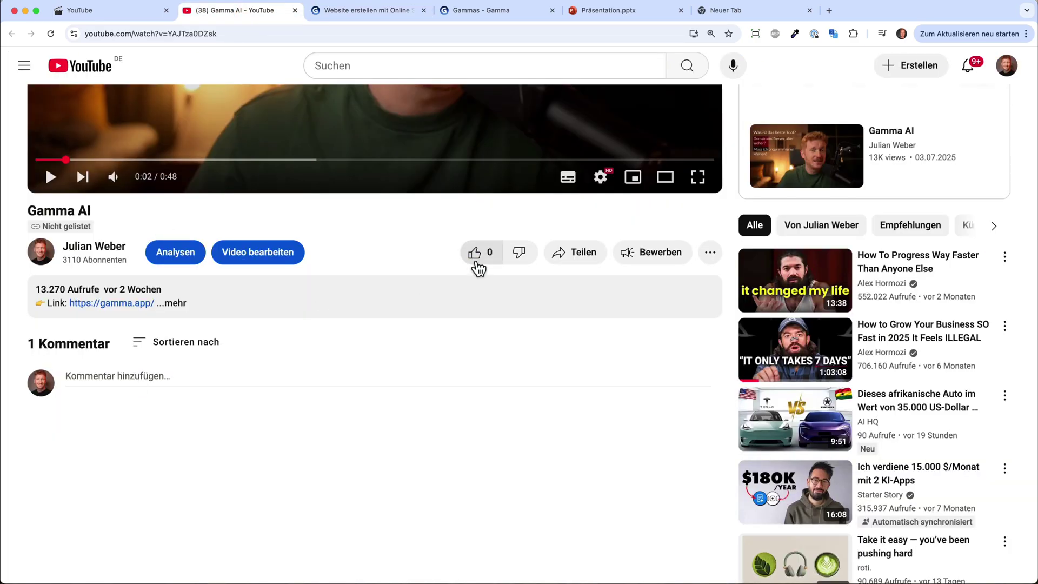
{"action": "left_click", "coordinate": [476, 264]}
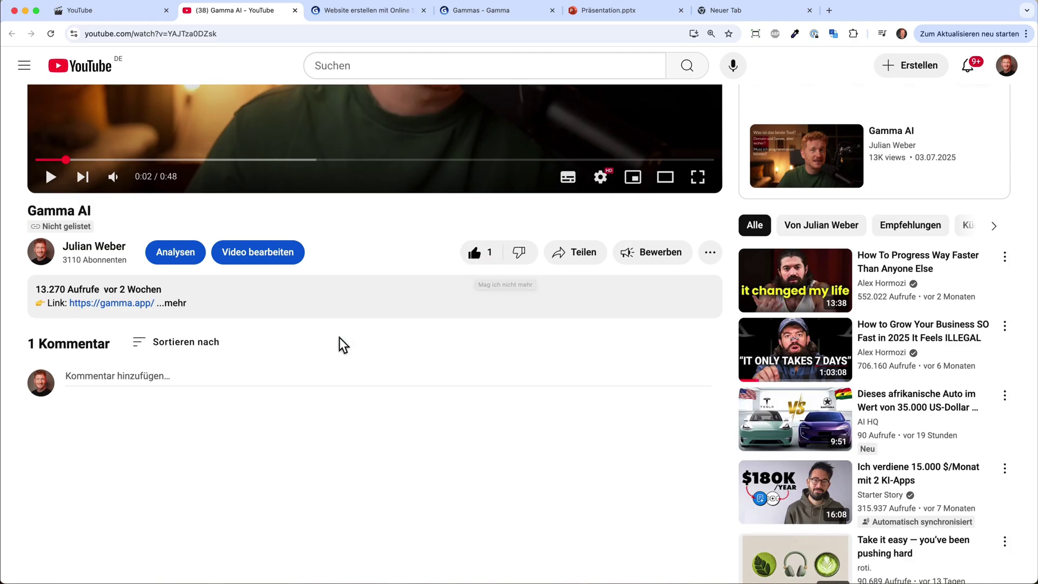